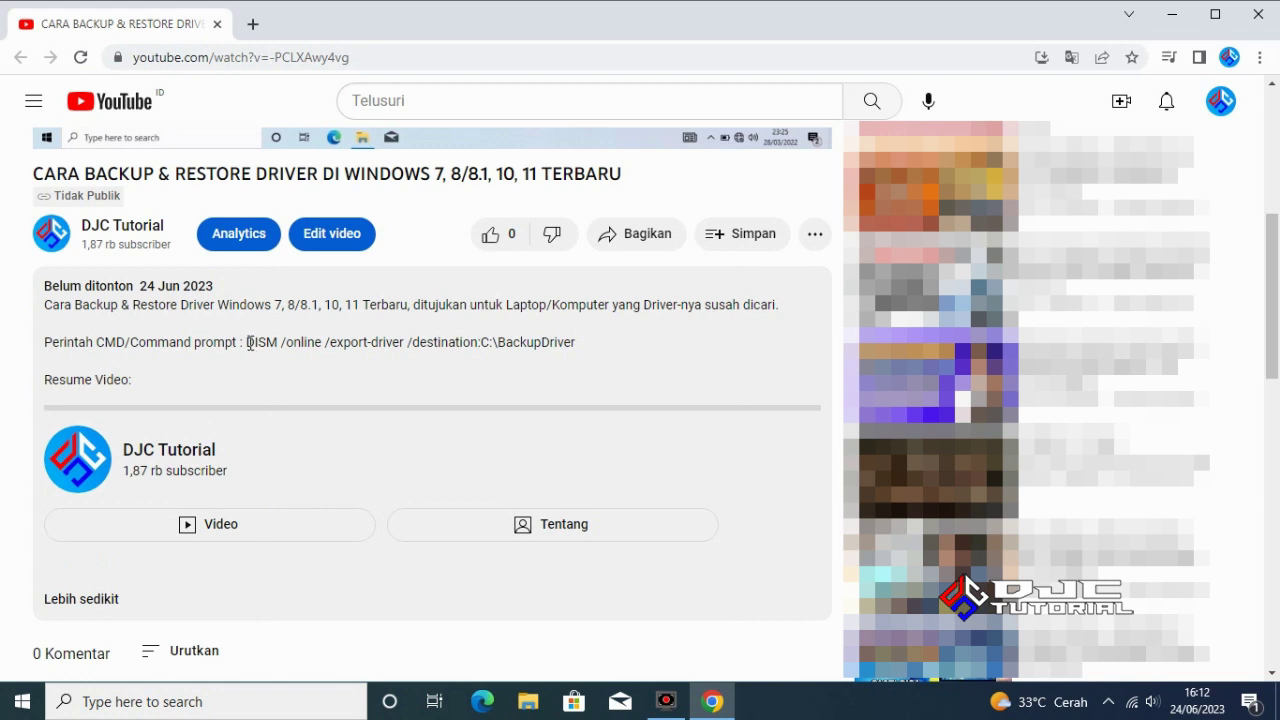
Copy the command "DISM /online /export-driver /destination:C:\BackupDriver" from the video description and minimize the browser.
drag(250, 342, 592, 348)
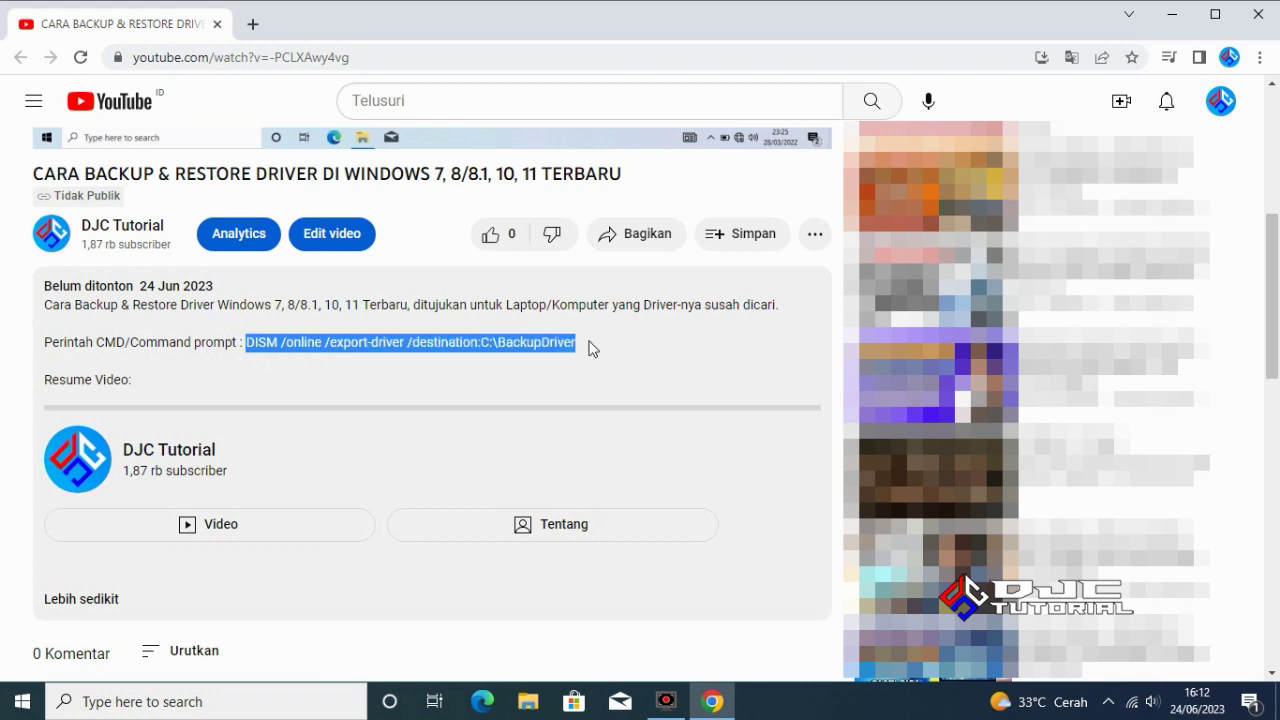
right_click(436, 345)
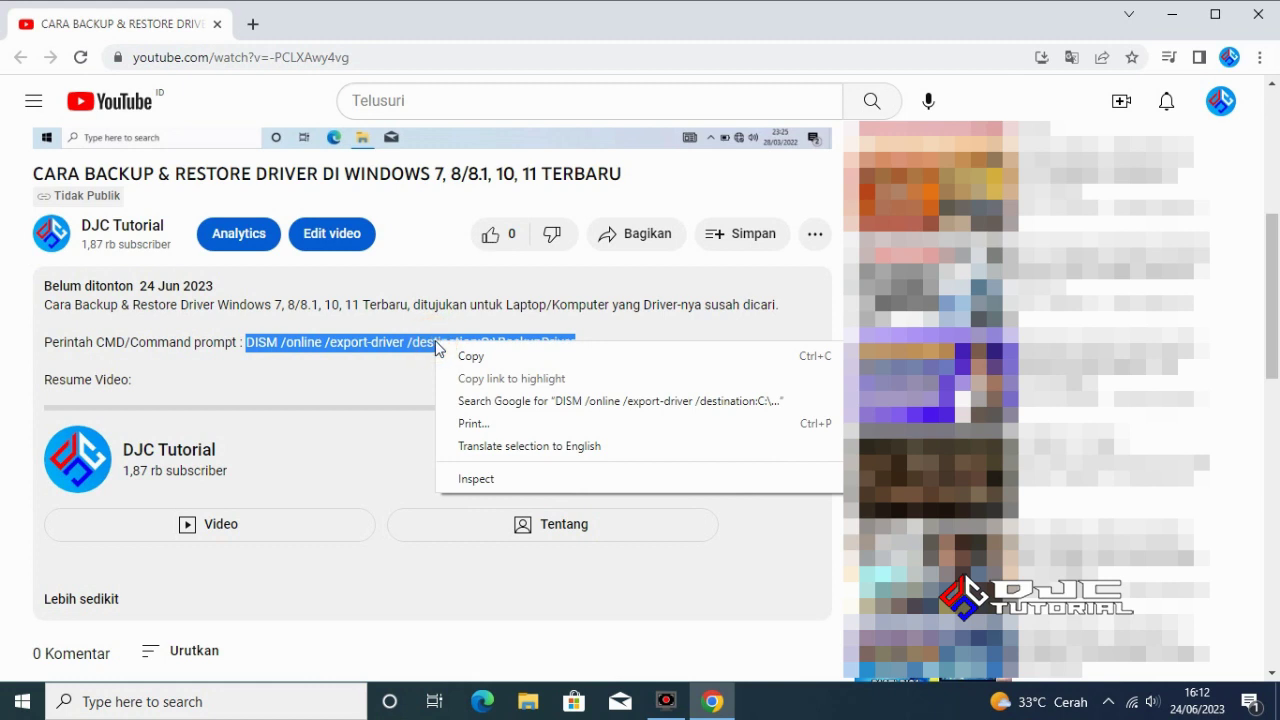
click(496, 357)
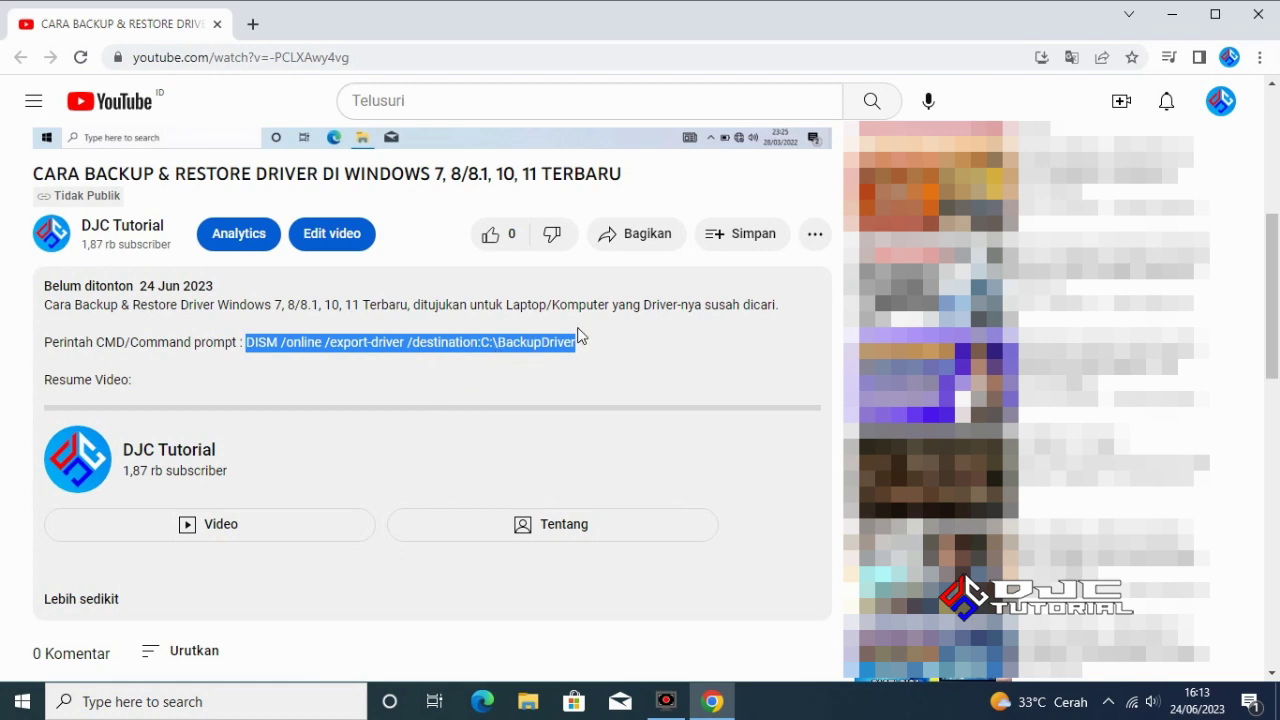
click(1170, 15)
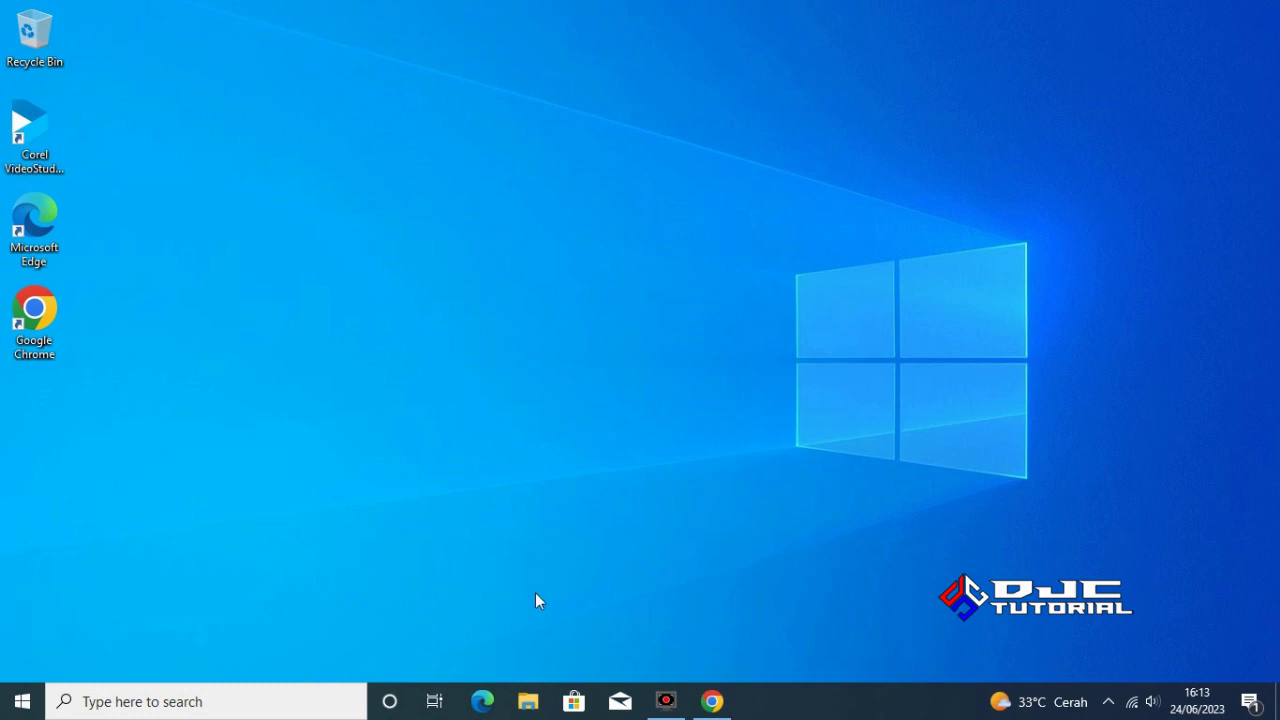
Create a new folder named BackupDriver in the root of Local Disk (C:).
click(528, 701)
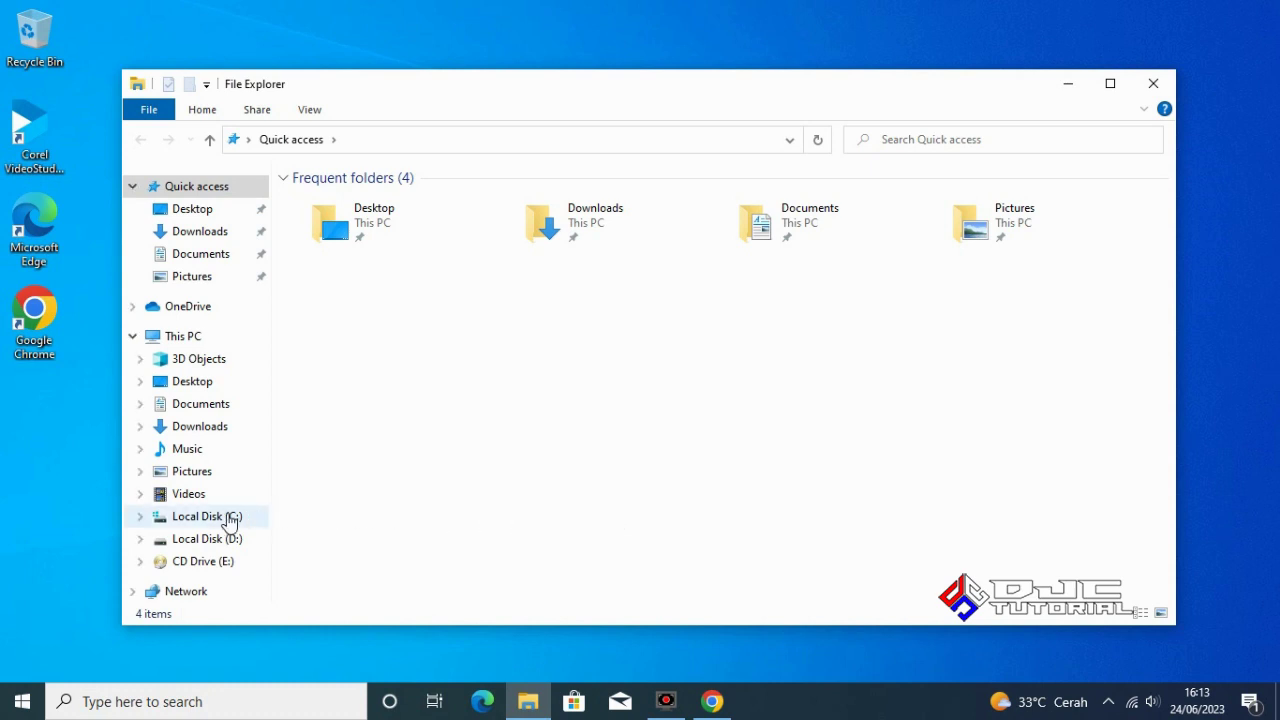
click(207, 516)
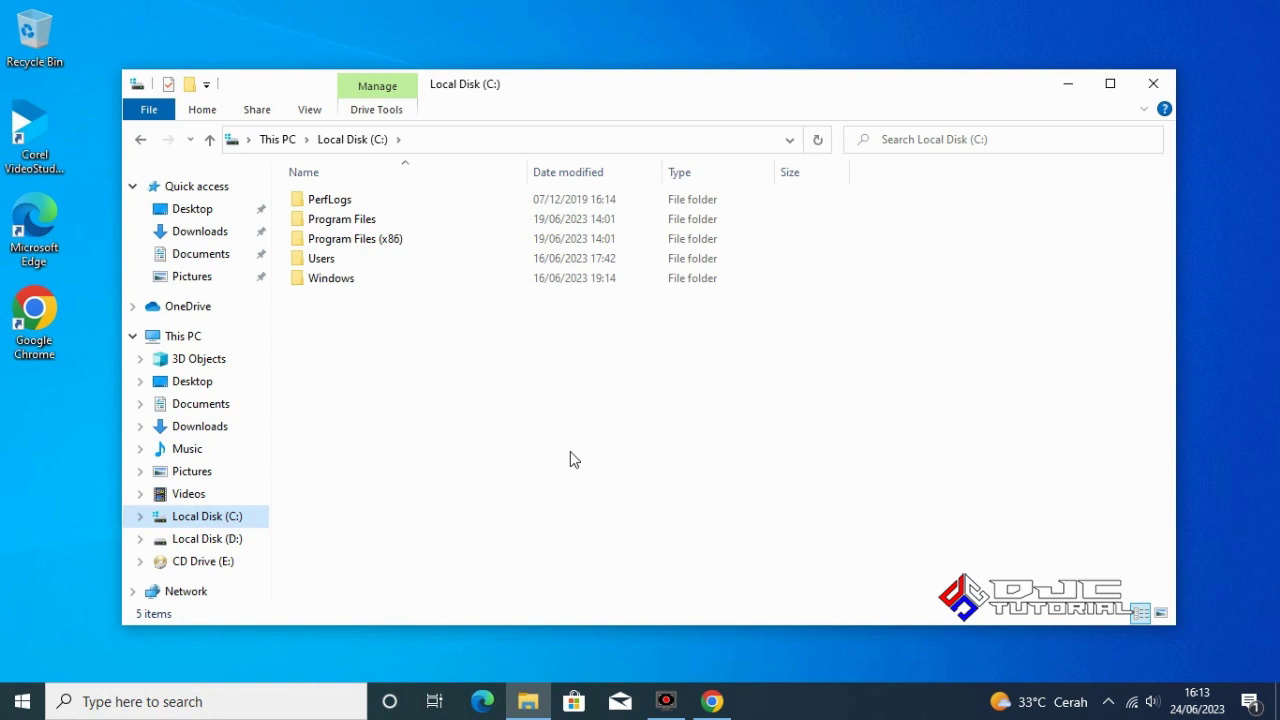
right_click(470, 394)
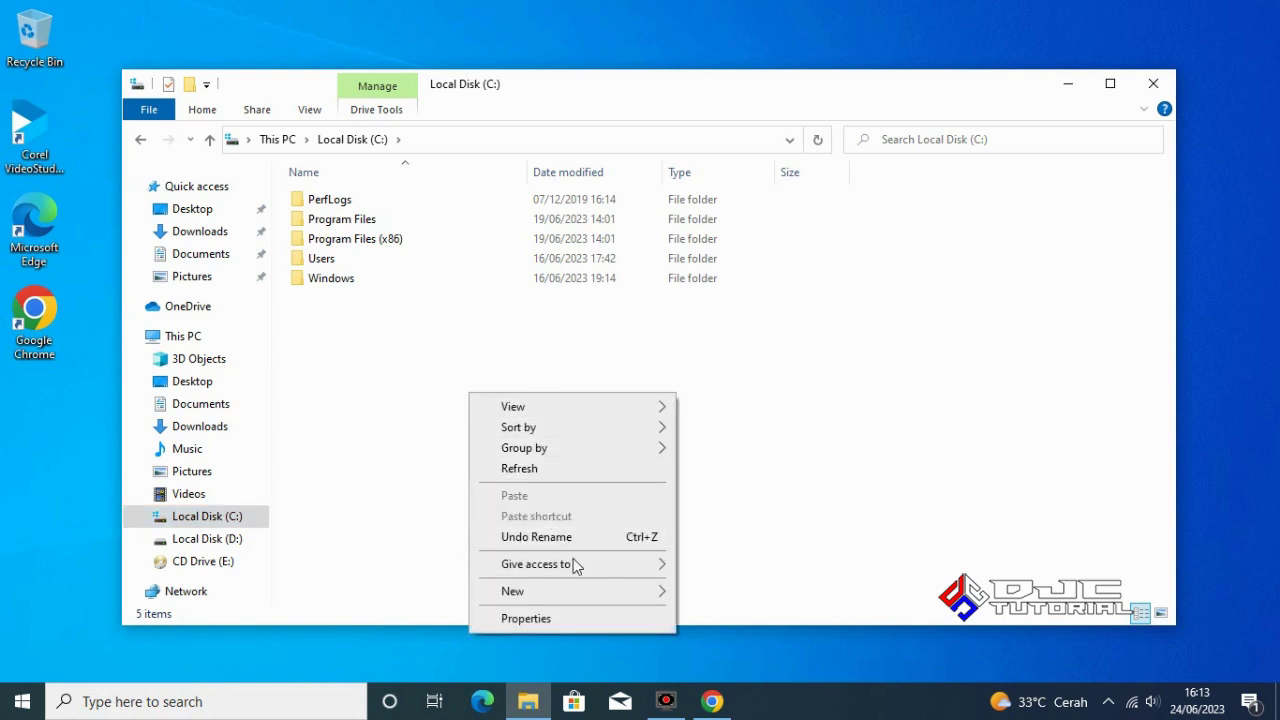
mouse_move(594, 594)
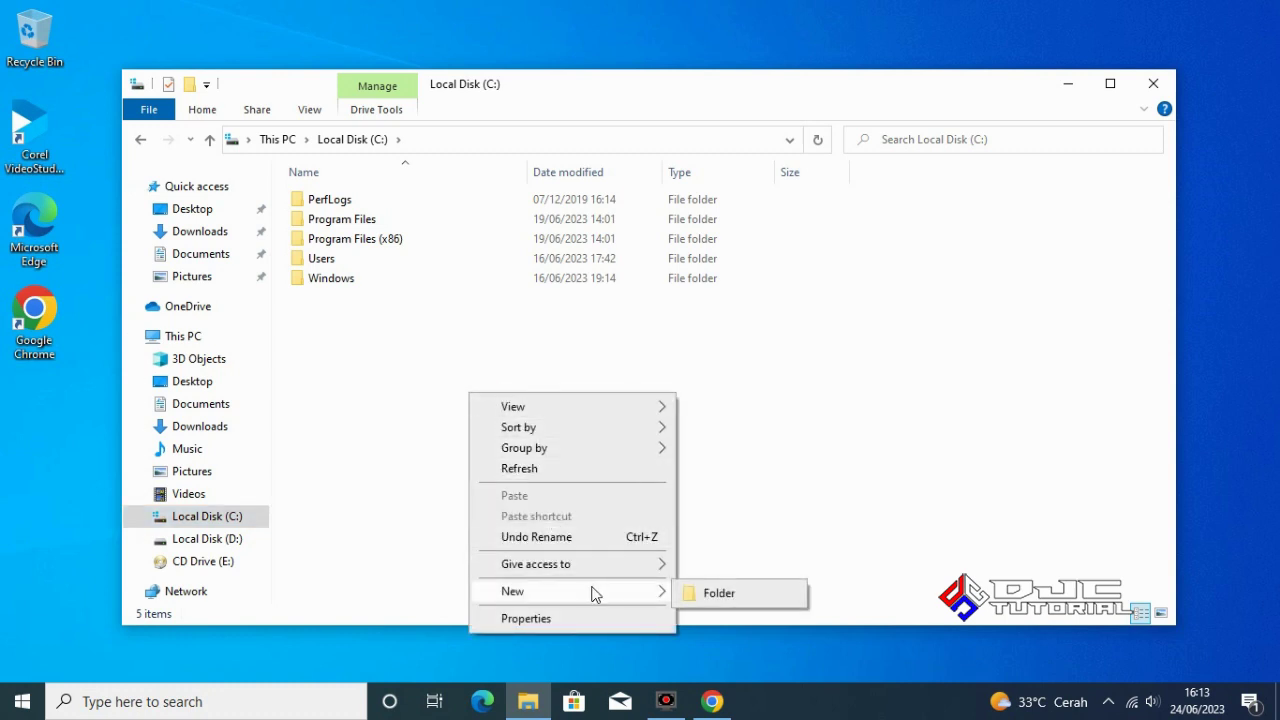
click(719, 594)
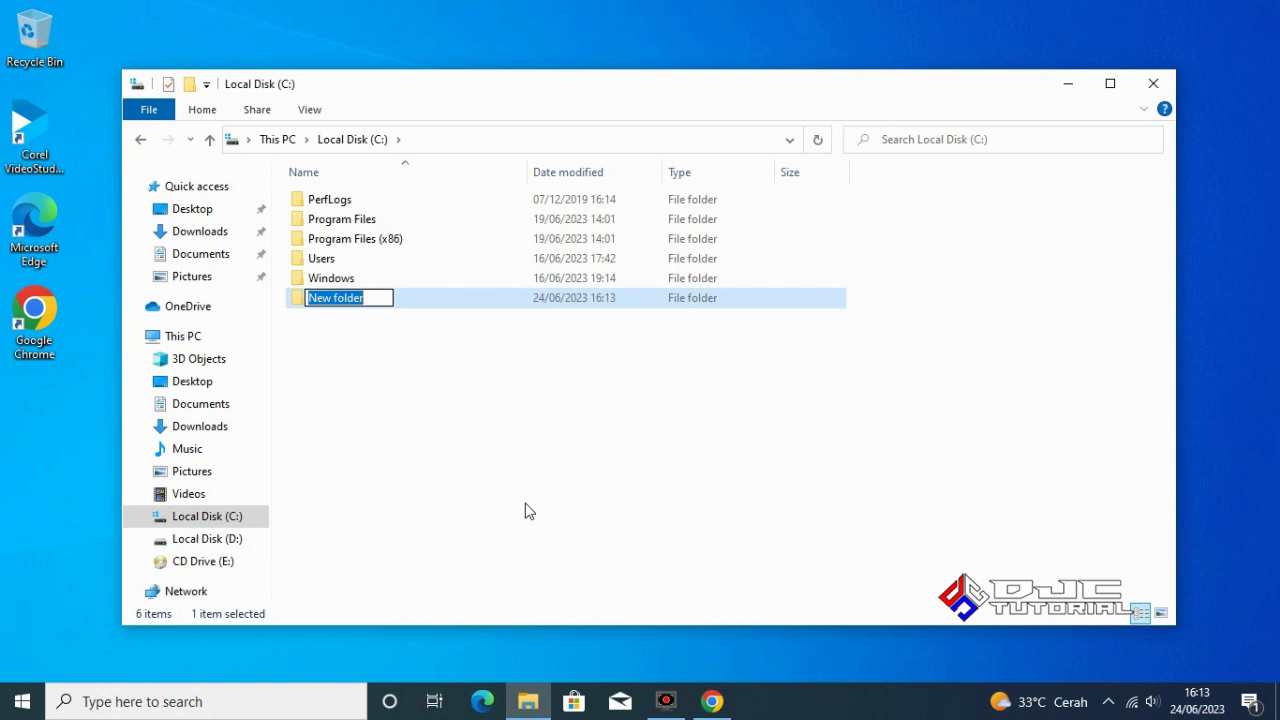
text(Back)
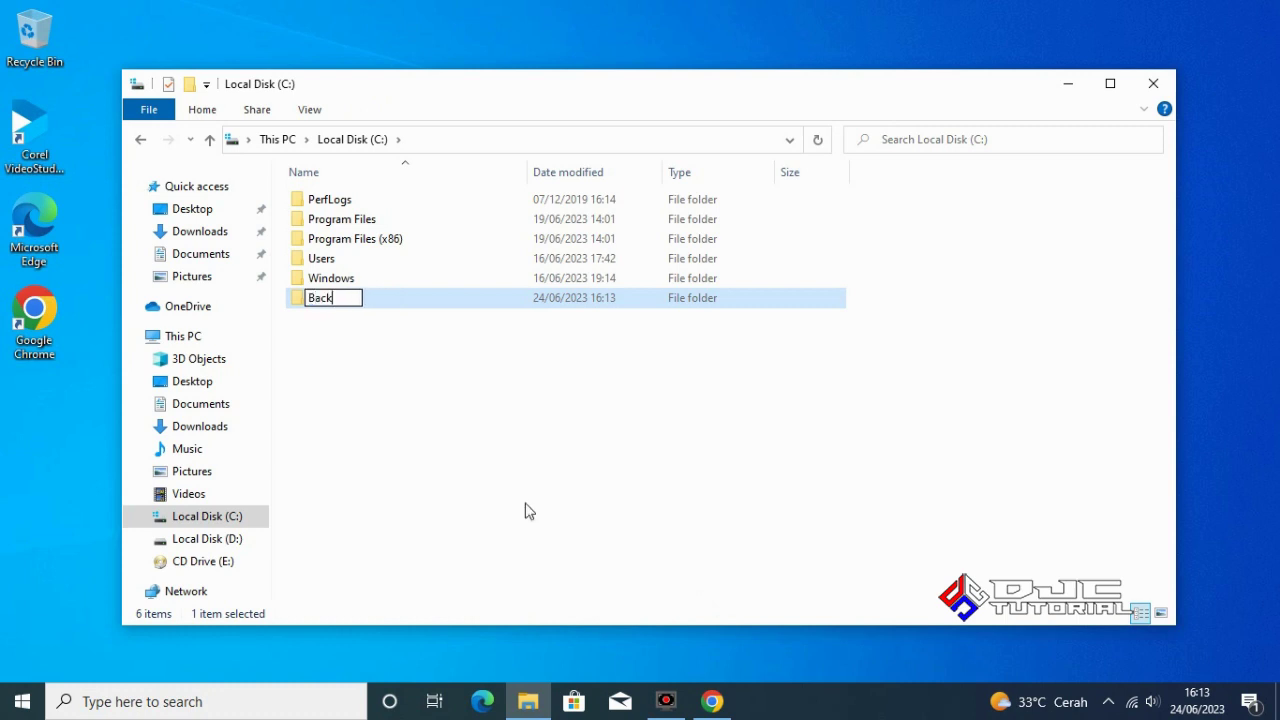
text(upDriver)
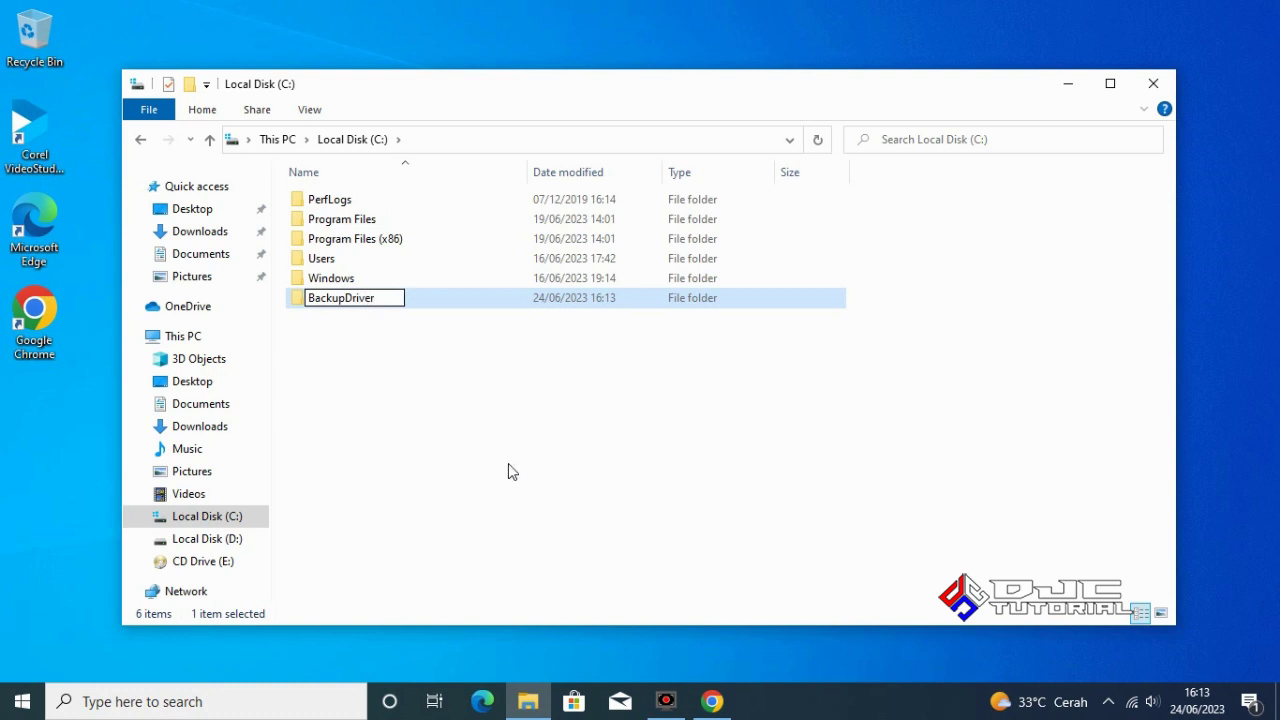
click(508, 472)
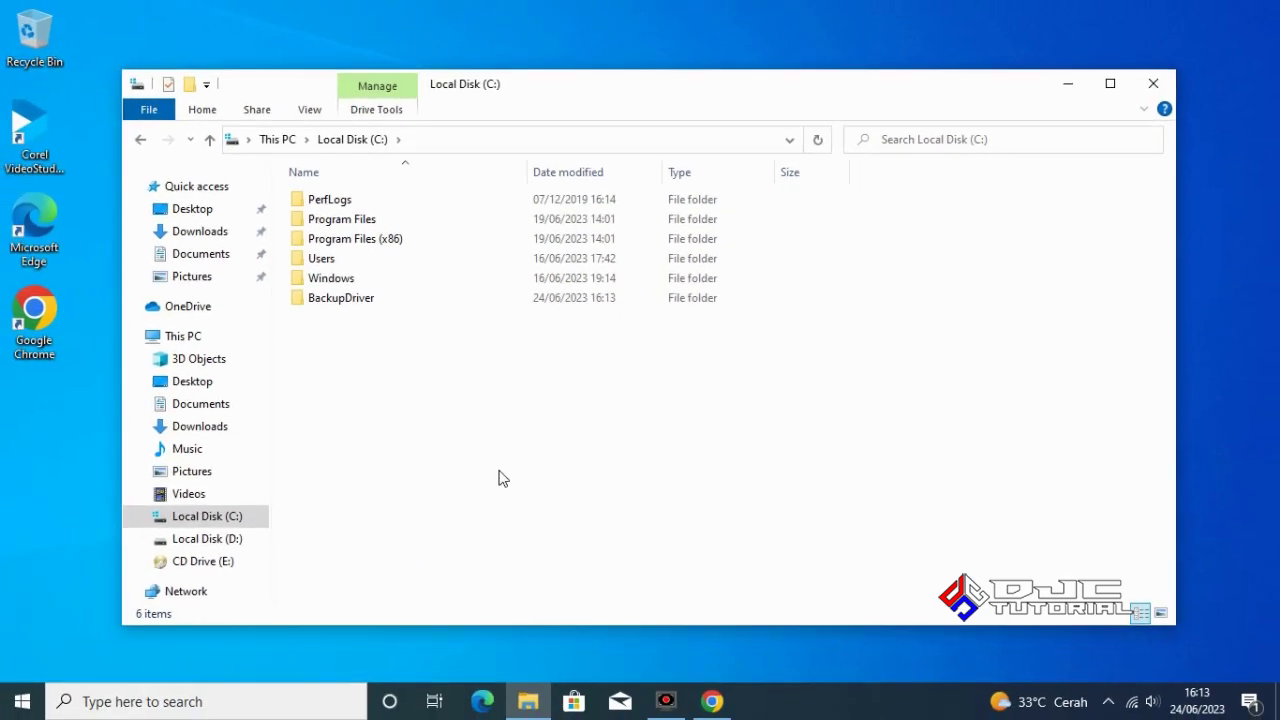
Search Windows for cmd and run Command Prompt as administrator, allowing it to make changes to the device.
click(281, 703)
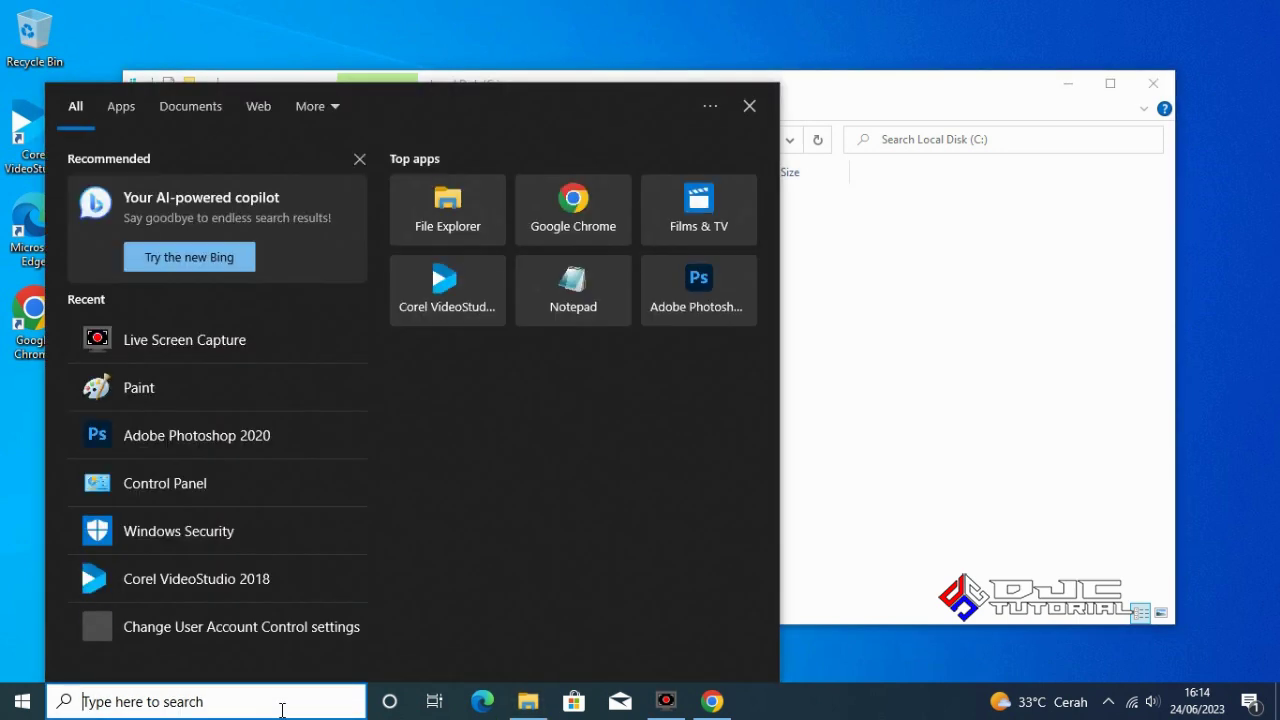
text(cmd)
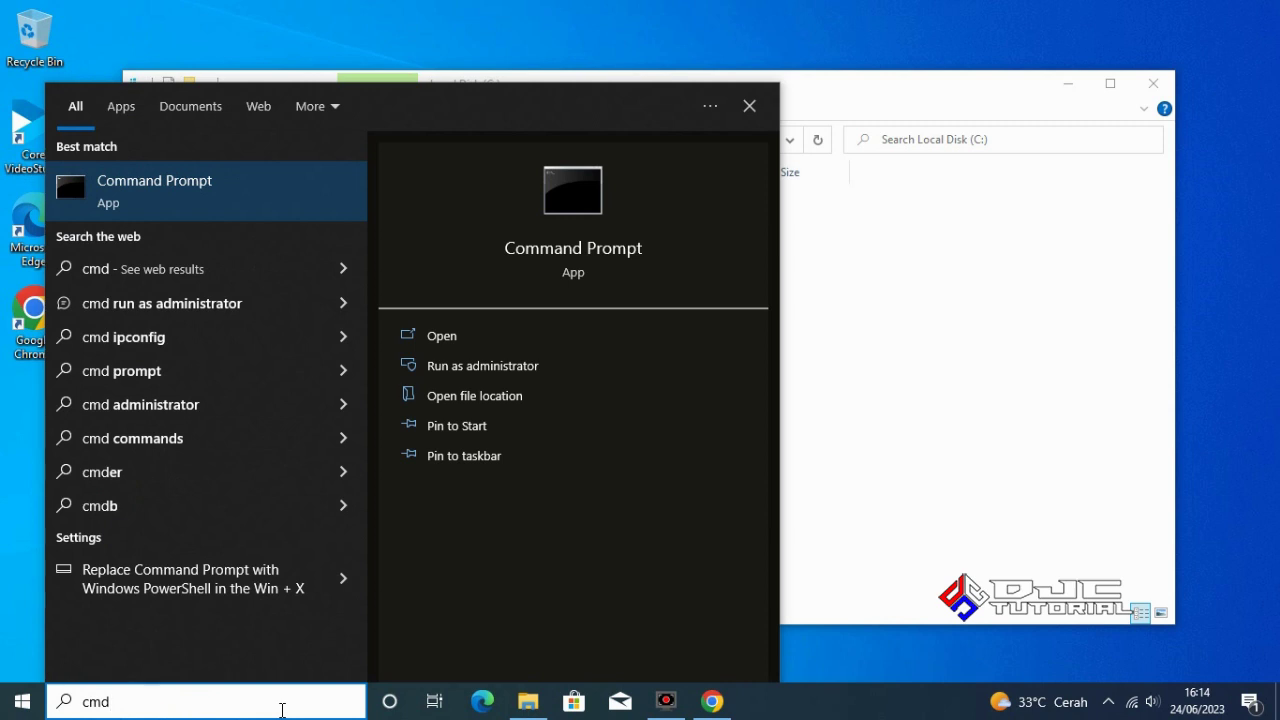
right_click(207, 186)
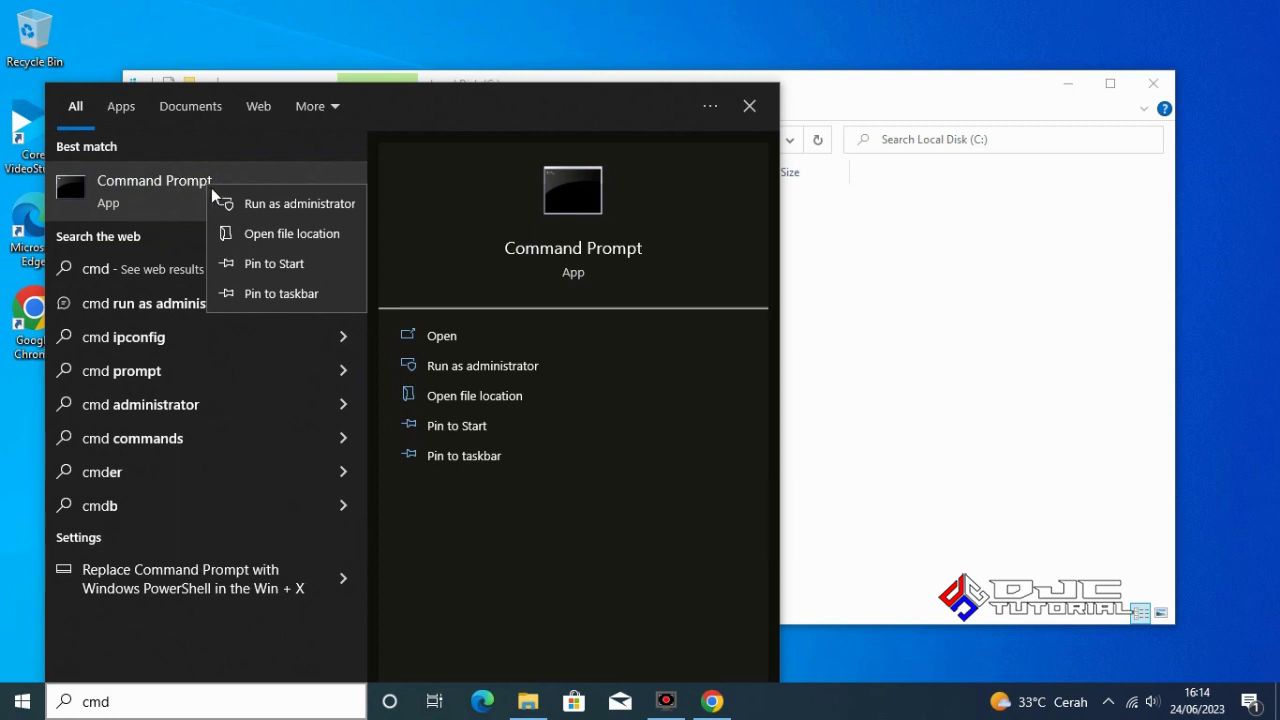
click(254, 212)
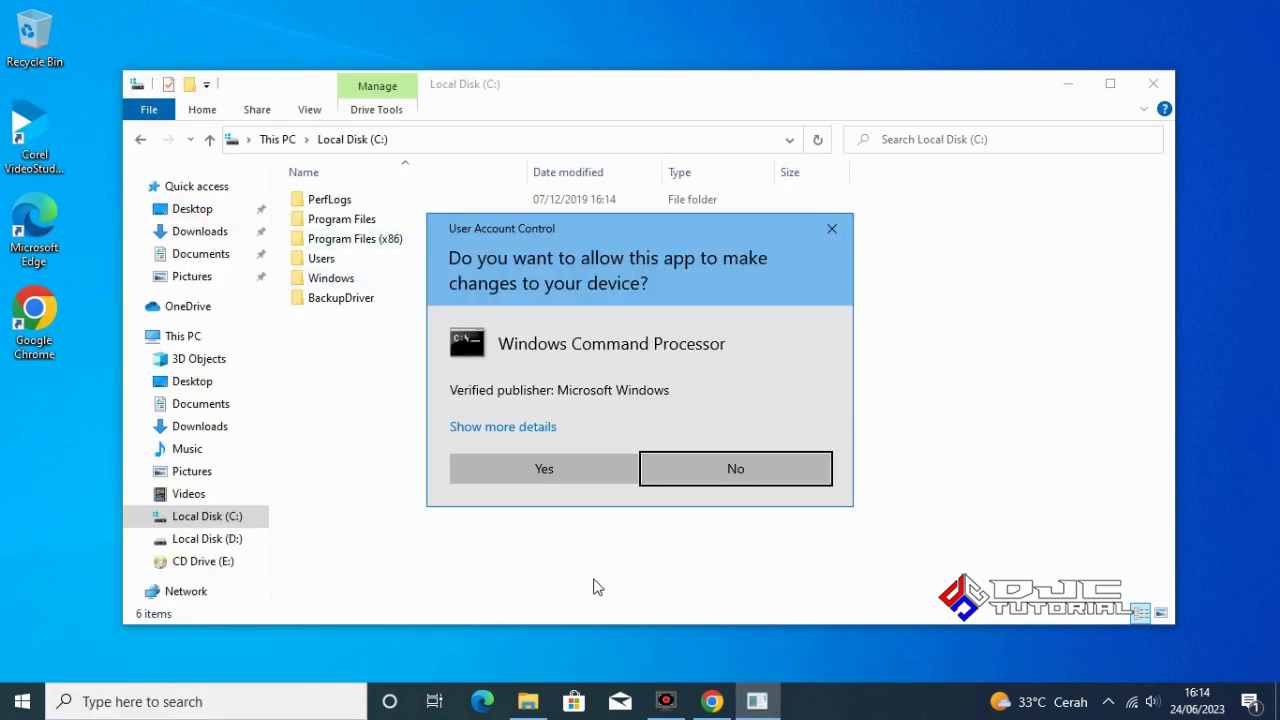
click(575, 484)
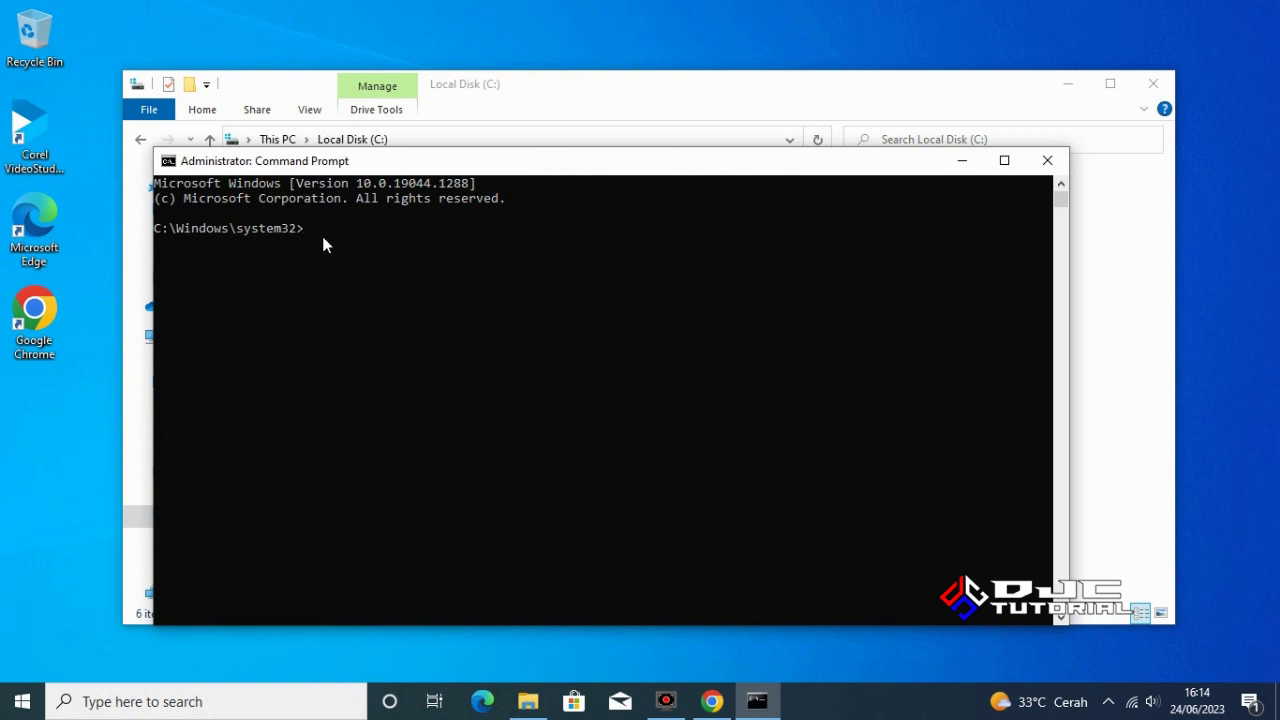
Run DISM /online /export-driver /destination:C:\BackupDriver, close Command Prompt, and check the exported contents of the BackupDriver folder.
text(DISM /online /export-driver /destination:C:\BackupDriver)
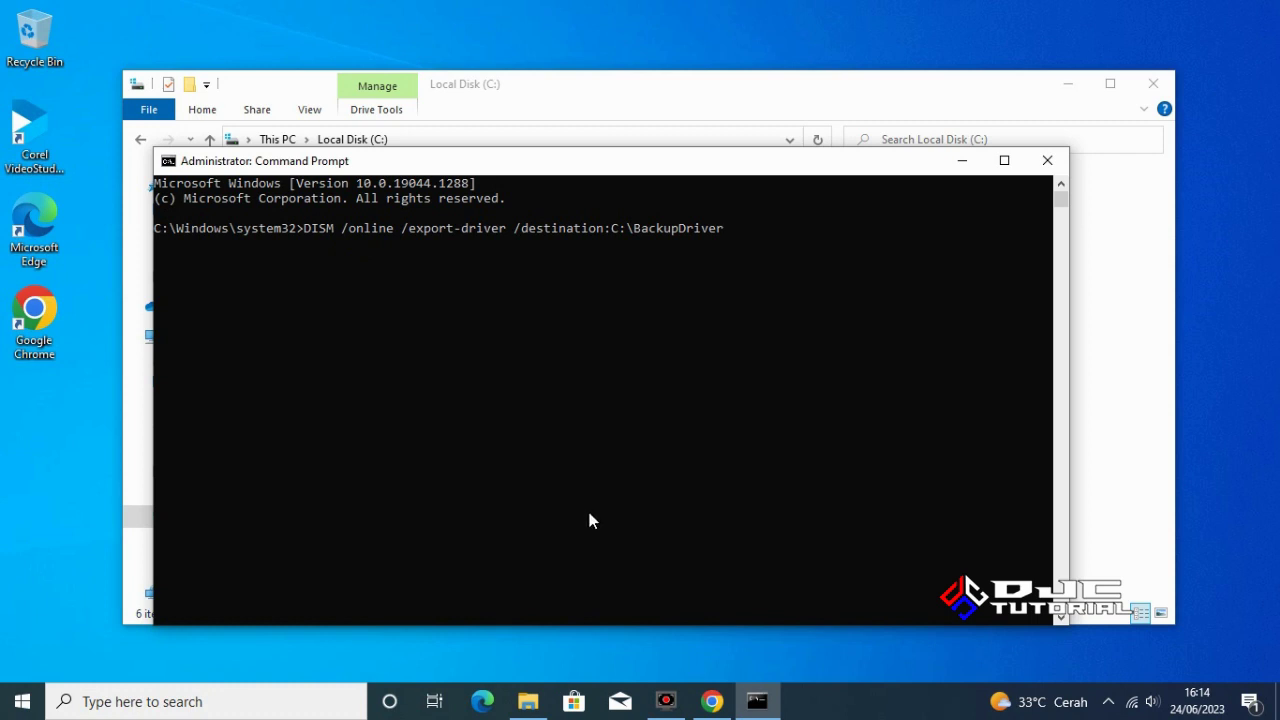
key(Return)
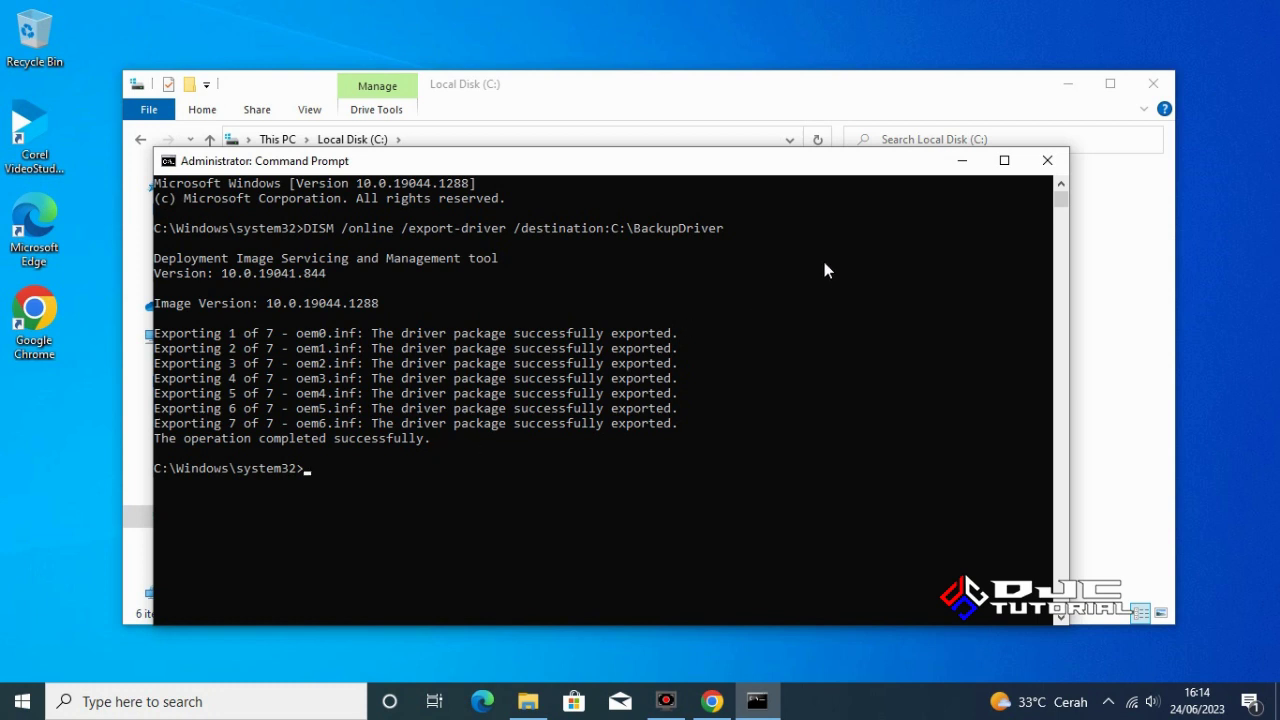
click(1041, 165)
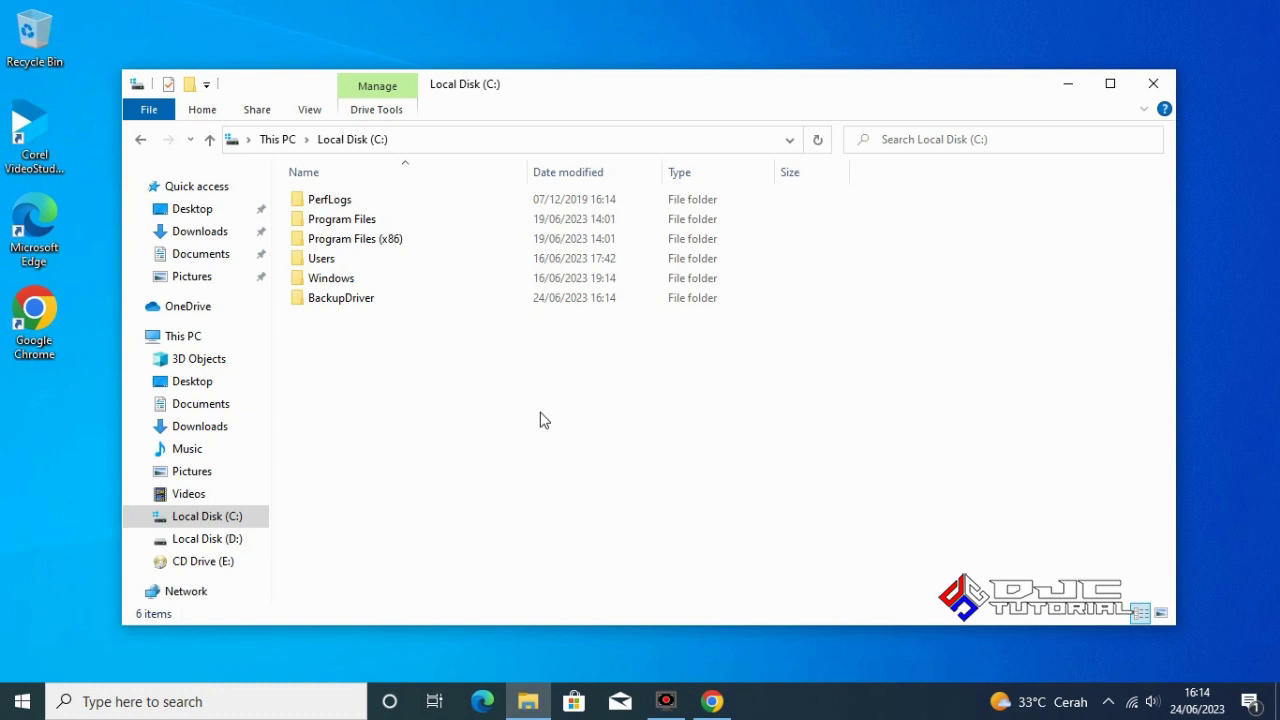
double_click(366, 304)
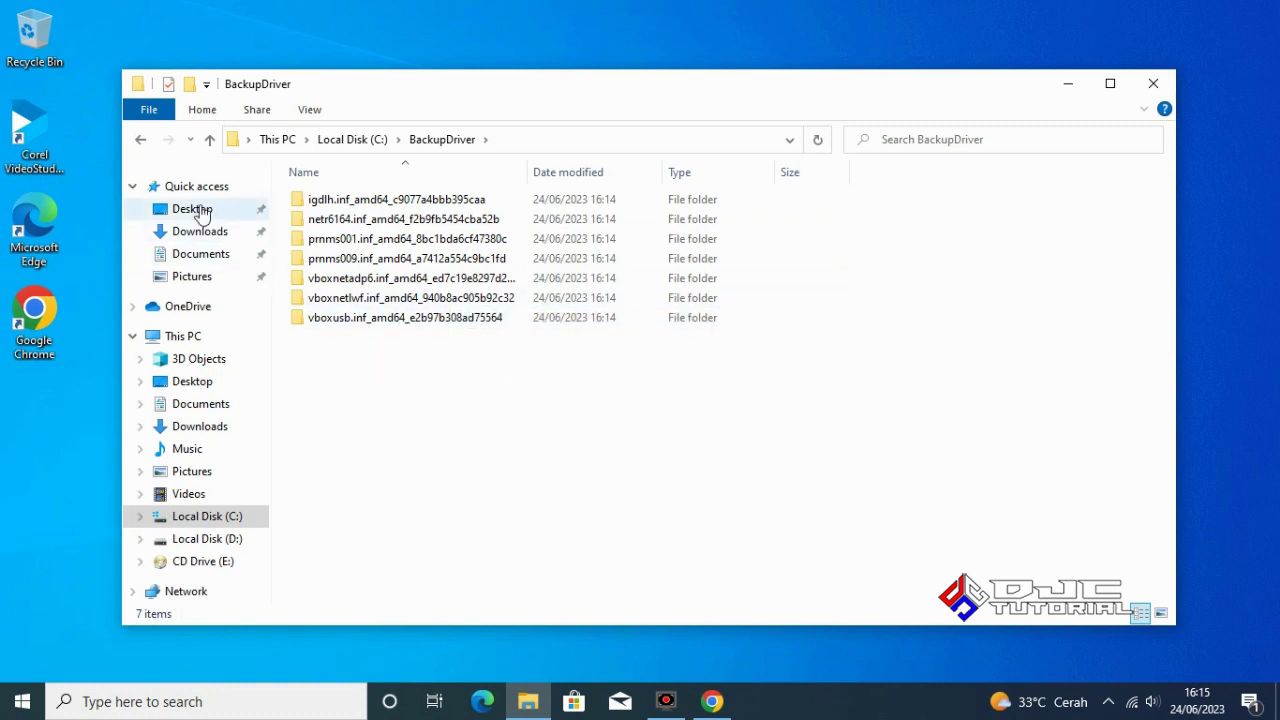
click(143, 141)
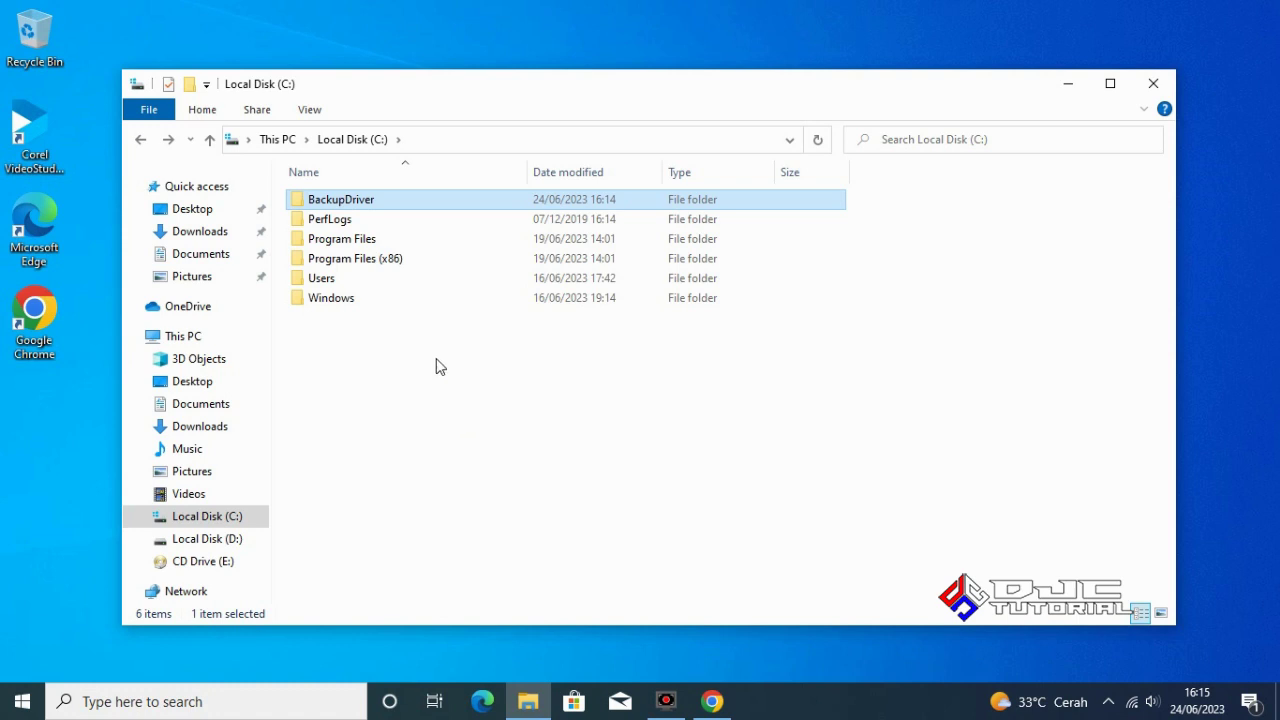
Move the BackupDriver folder from Local Disk (C:) to the root of Local Disk (D:) and close File Explorer.
click(364, 203)
right_click(363, 202)
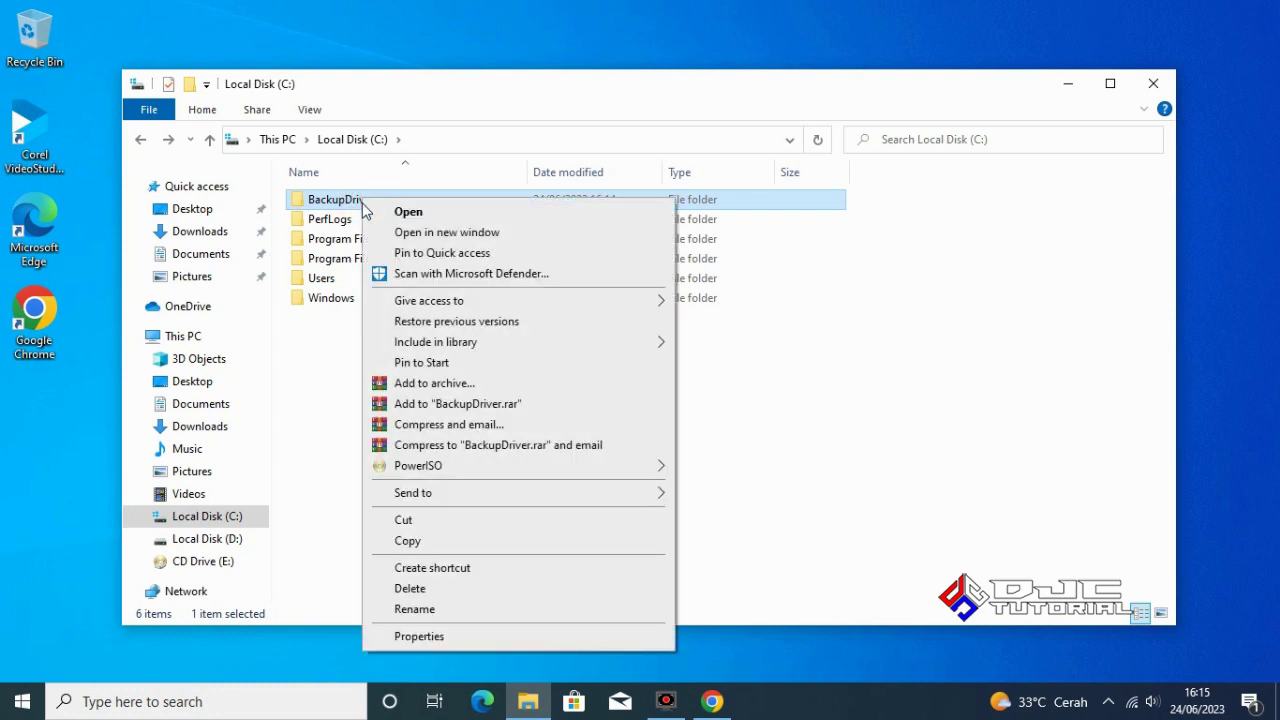
click(448, 522)
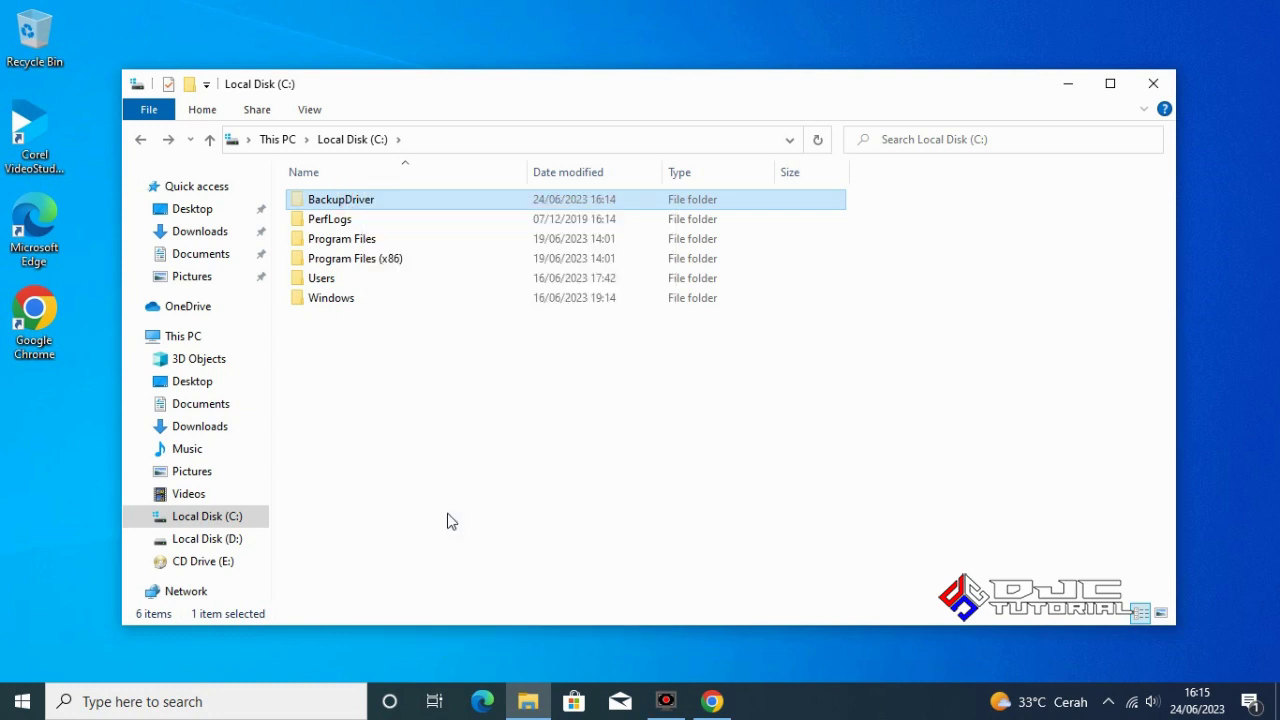
click(219, 545)
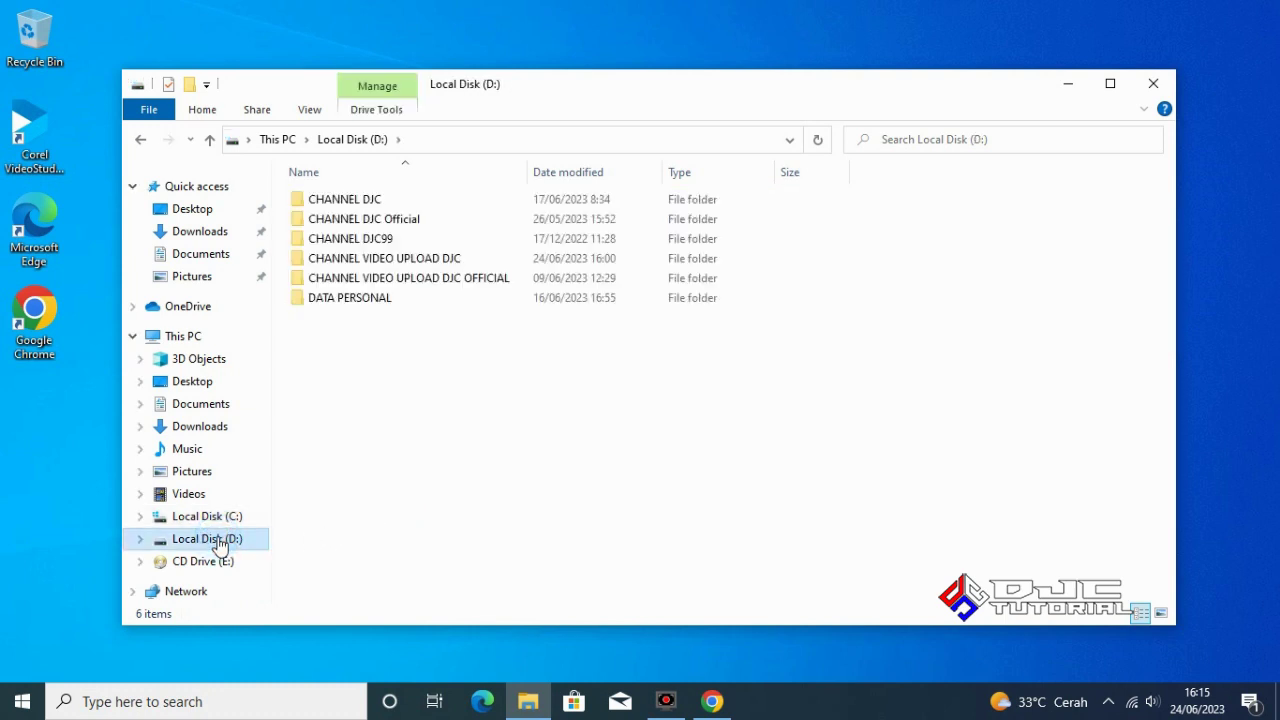
right_click(391, 397)
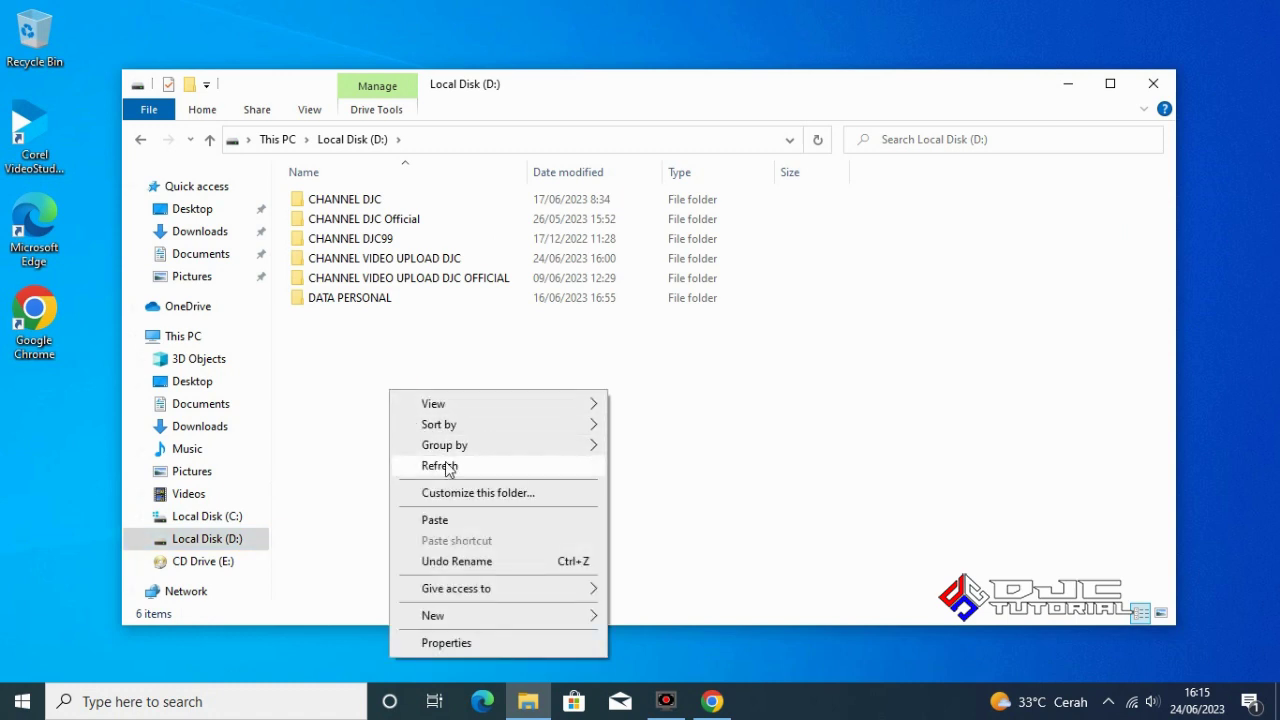
click(487, 521)
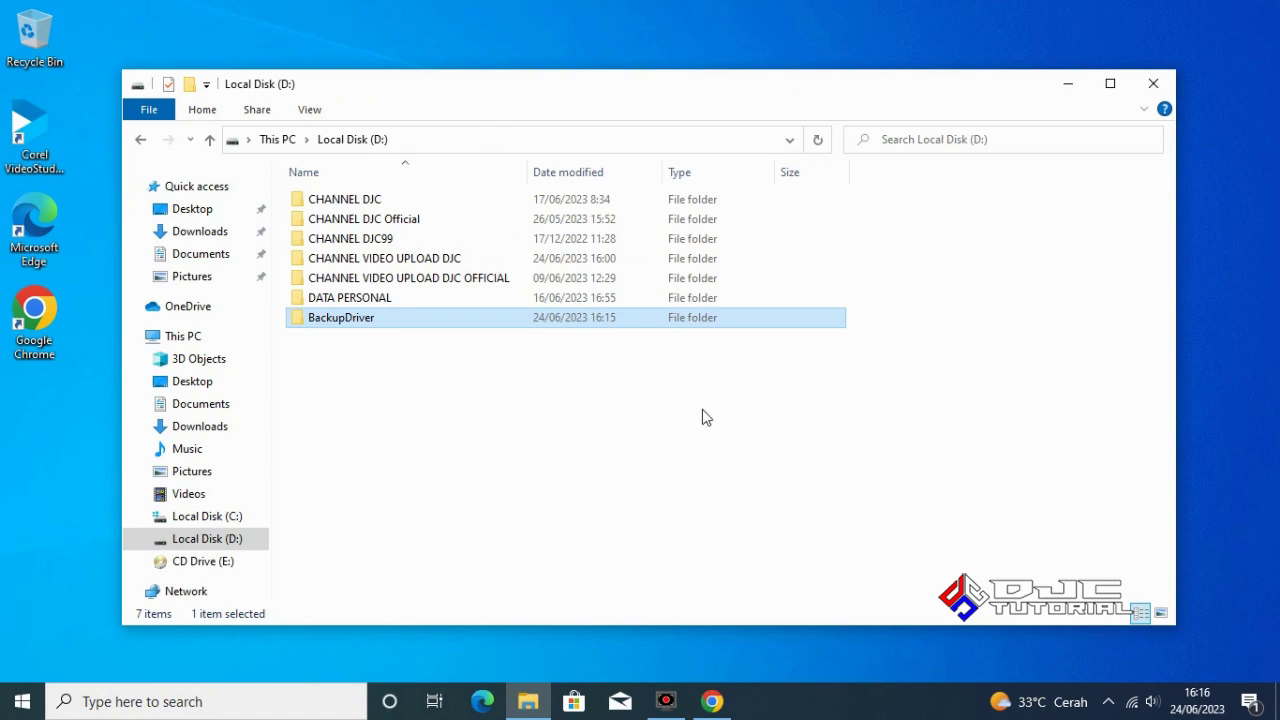
click(1154, 84)
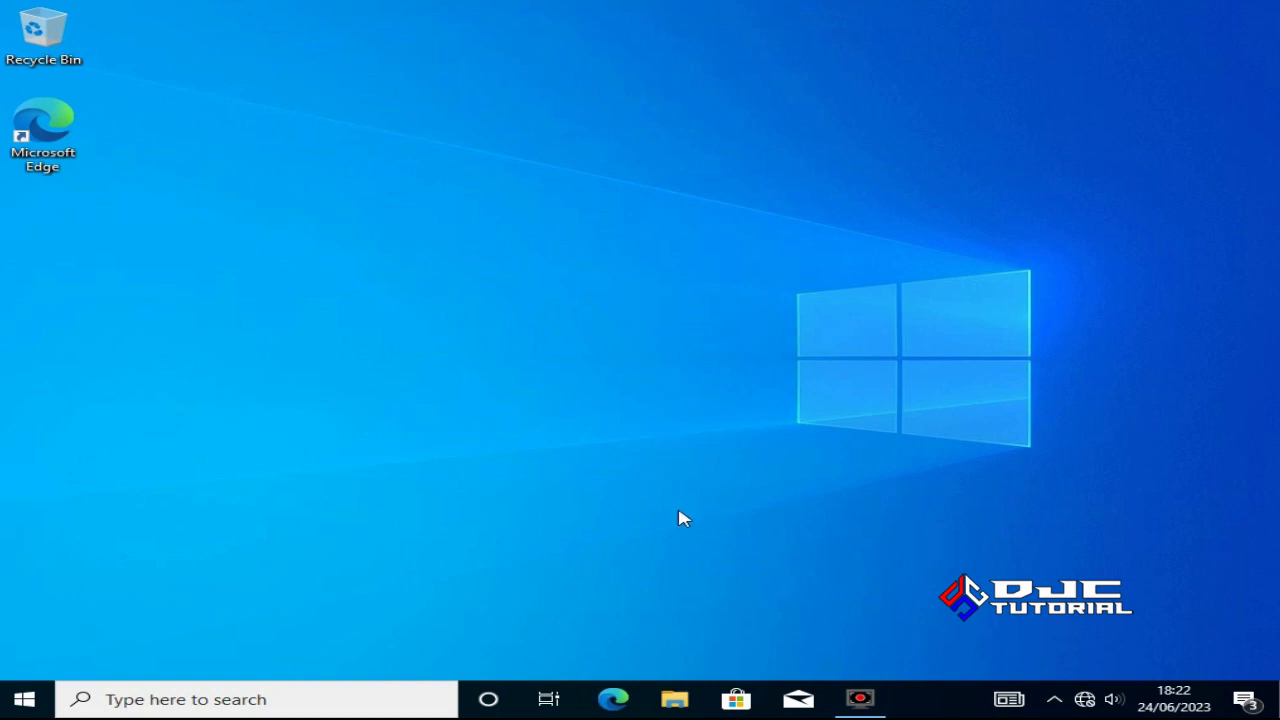
Open Computer Management for This PC from File Explorer and show the Device Manager list.
click(676, 698)
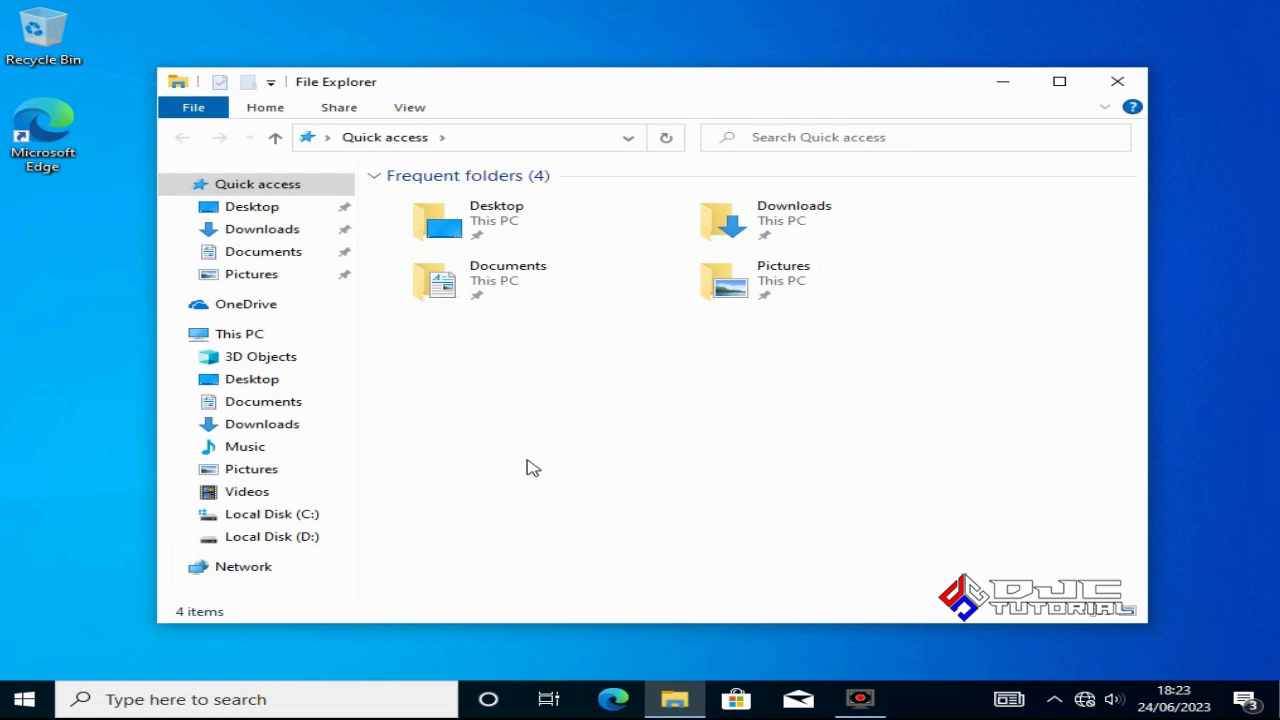
right_click(237, 345)
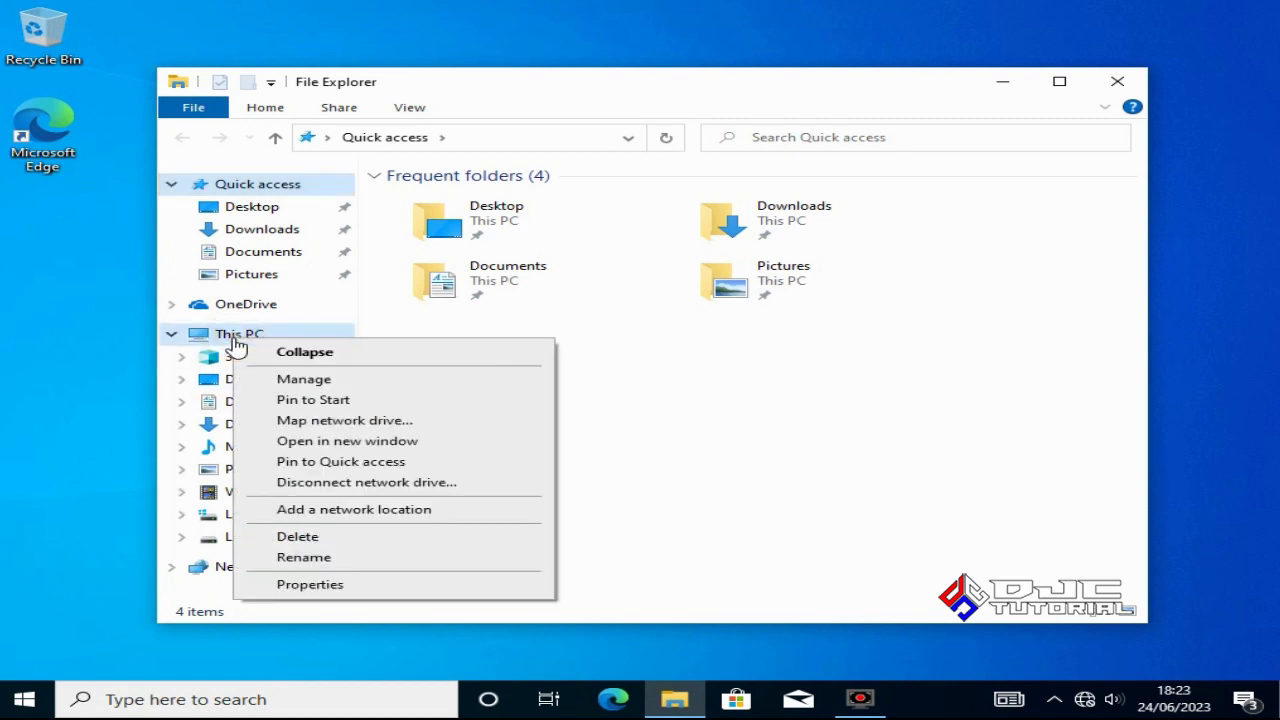
click(349, 379)
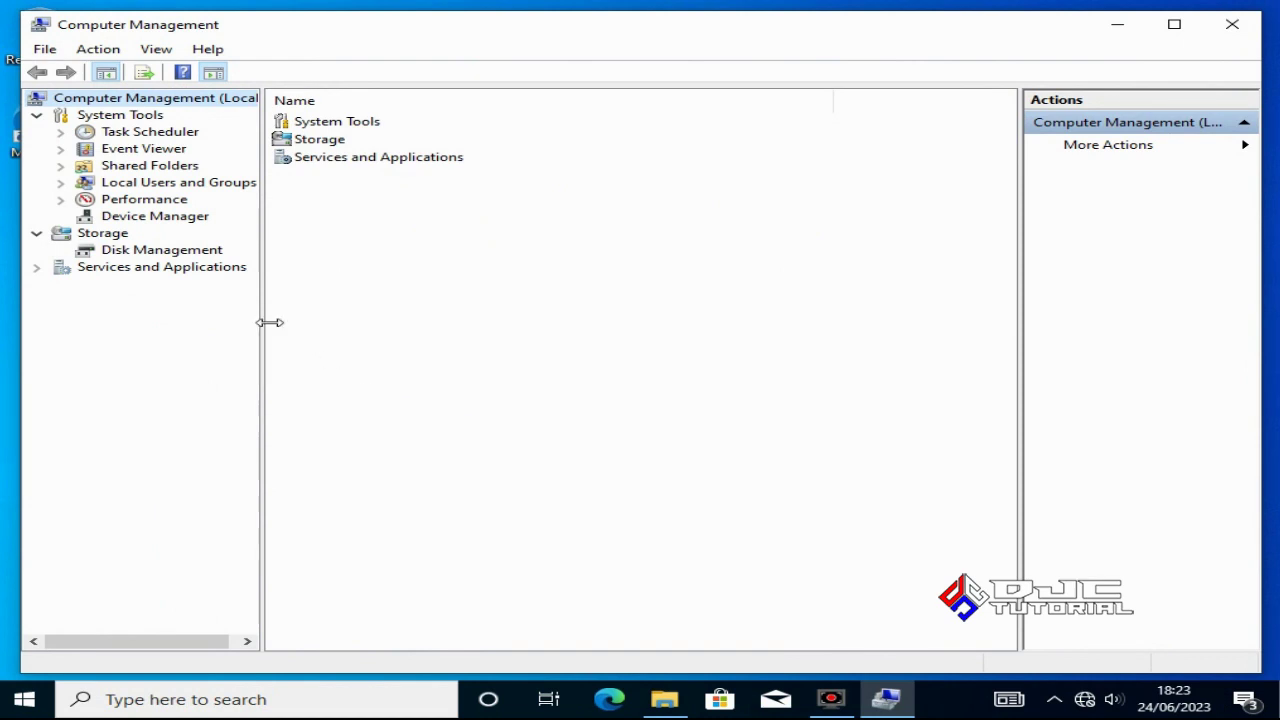
click(152, 218)
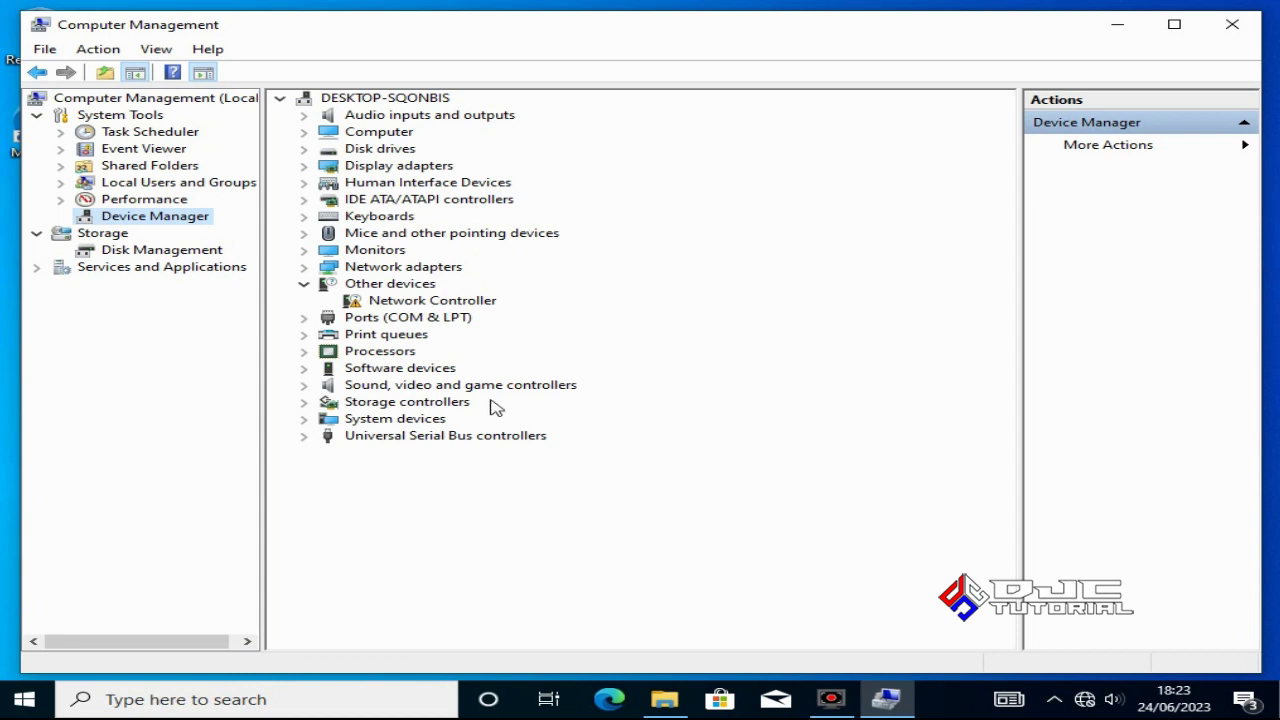
Start a driver update for the Network Controller under Other devices, choosing to browse the computer for drivers manually.
click(397, 303)
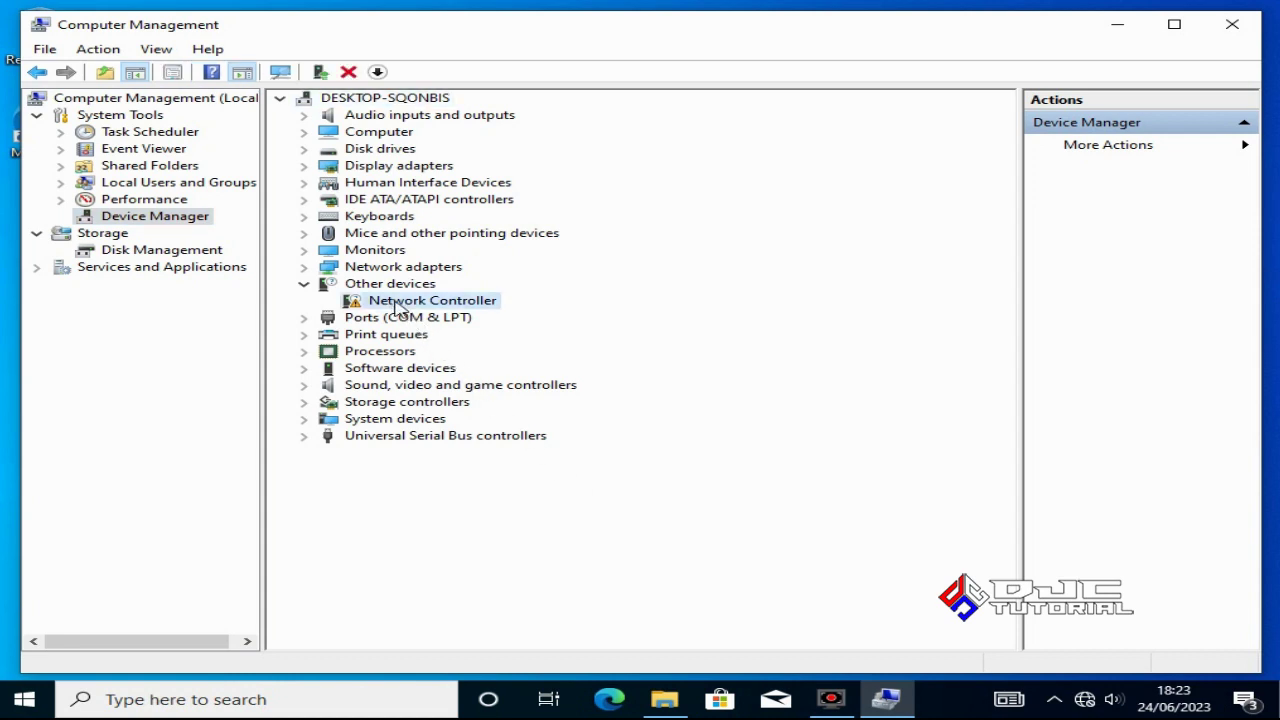
right_click(397, 307)
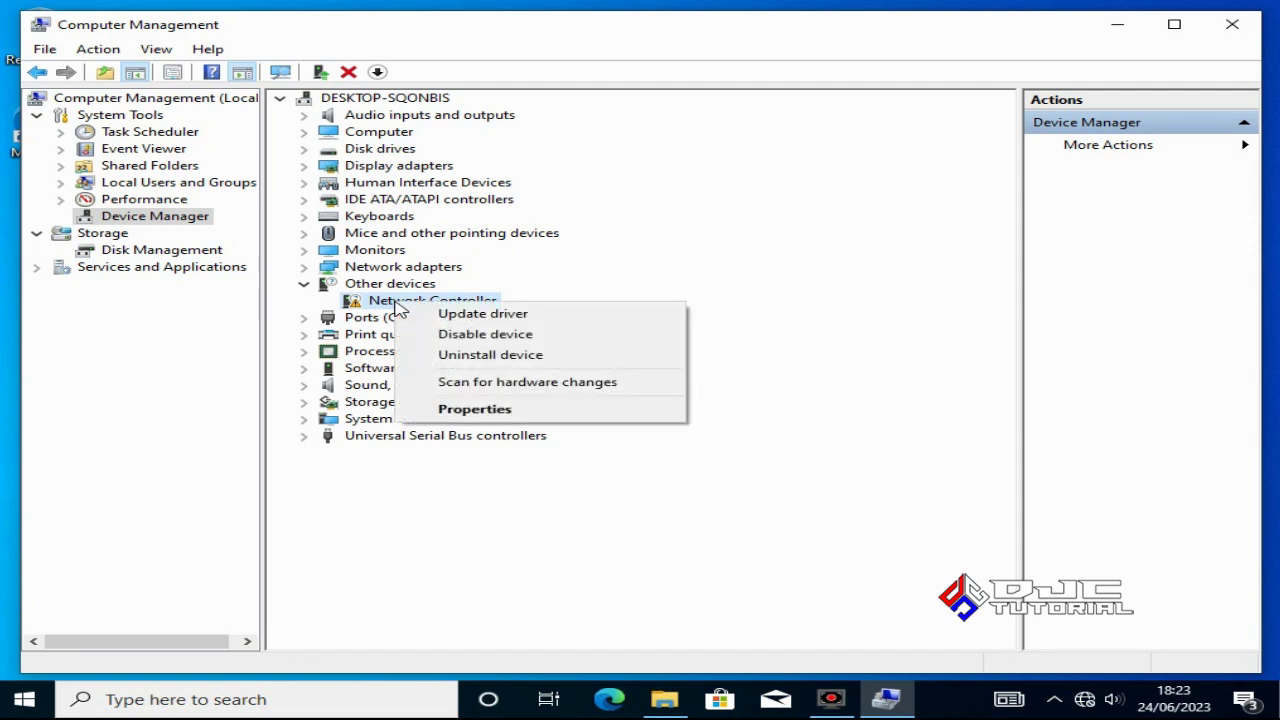
click(465, 318)
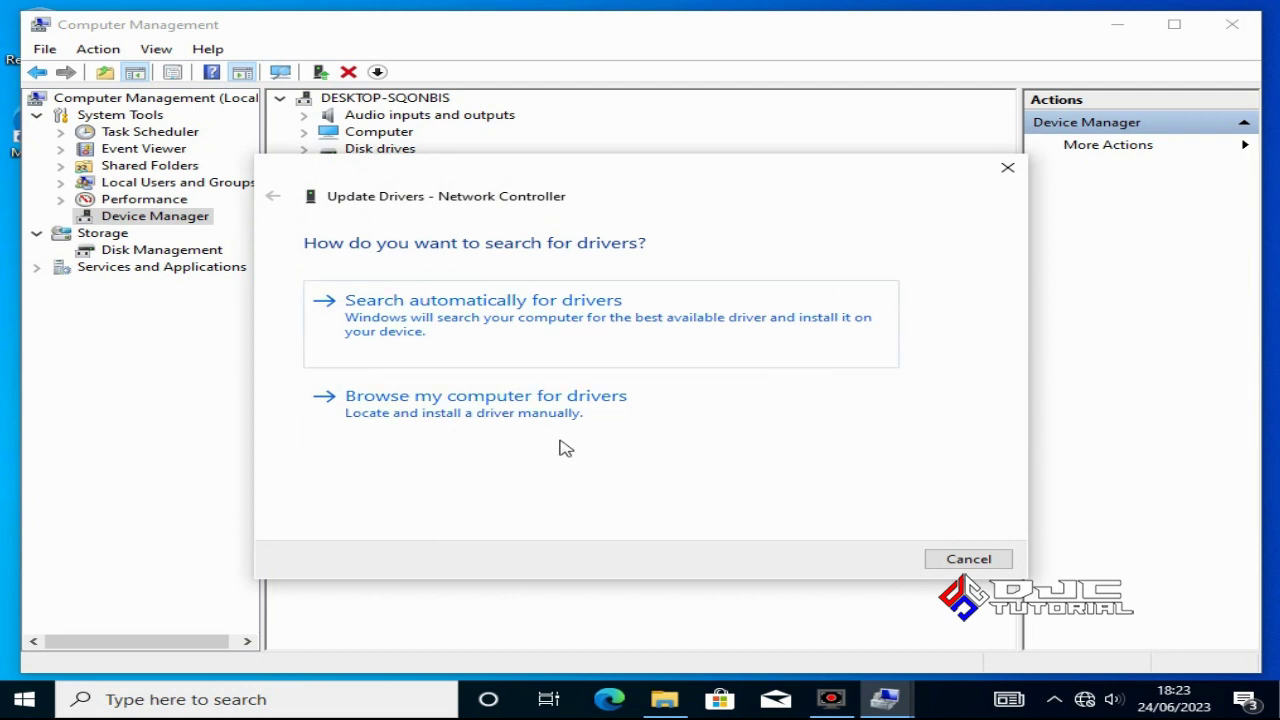
click(503, 413)
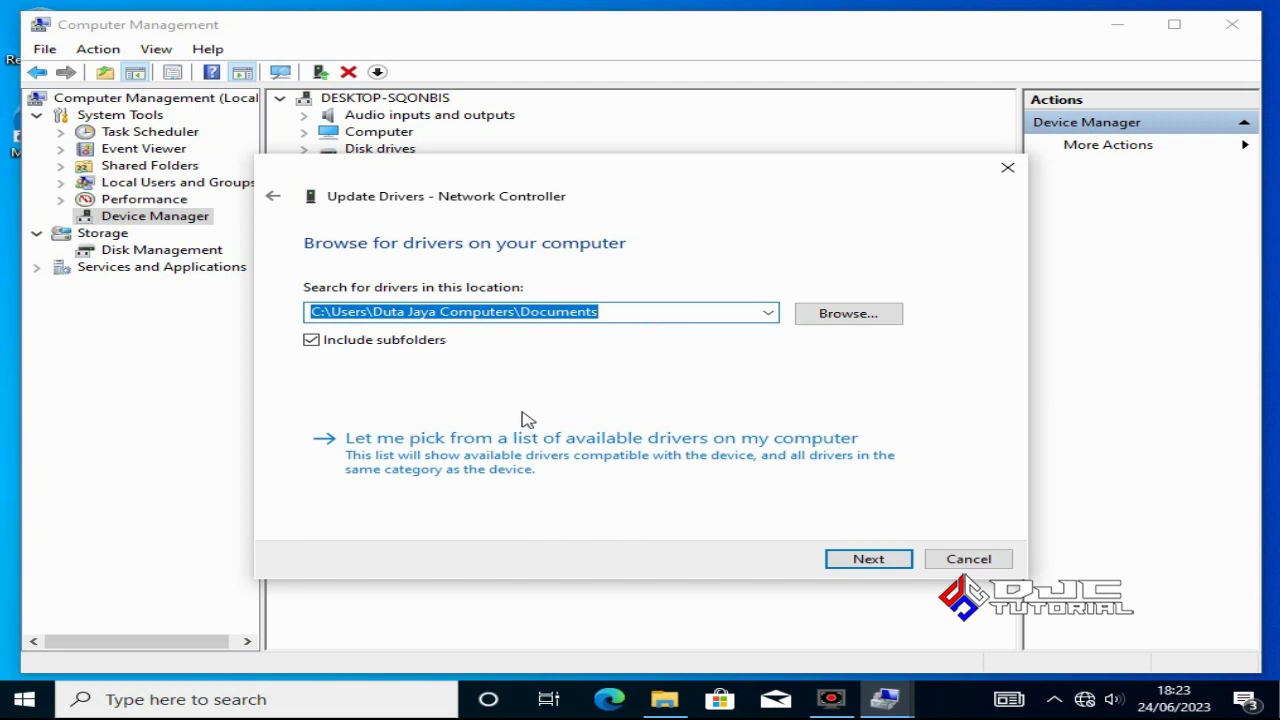
Set the driver search location to the BackupDriver folder on Local Disk (D:).
click(840, 318)
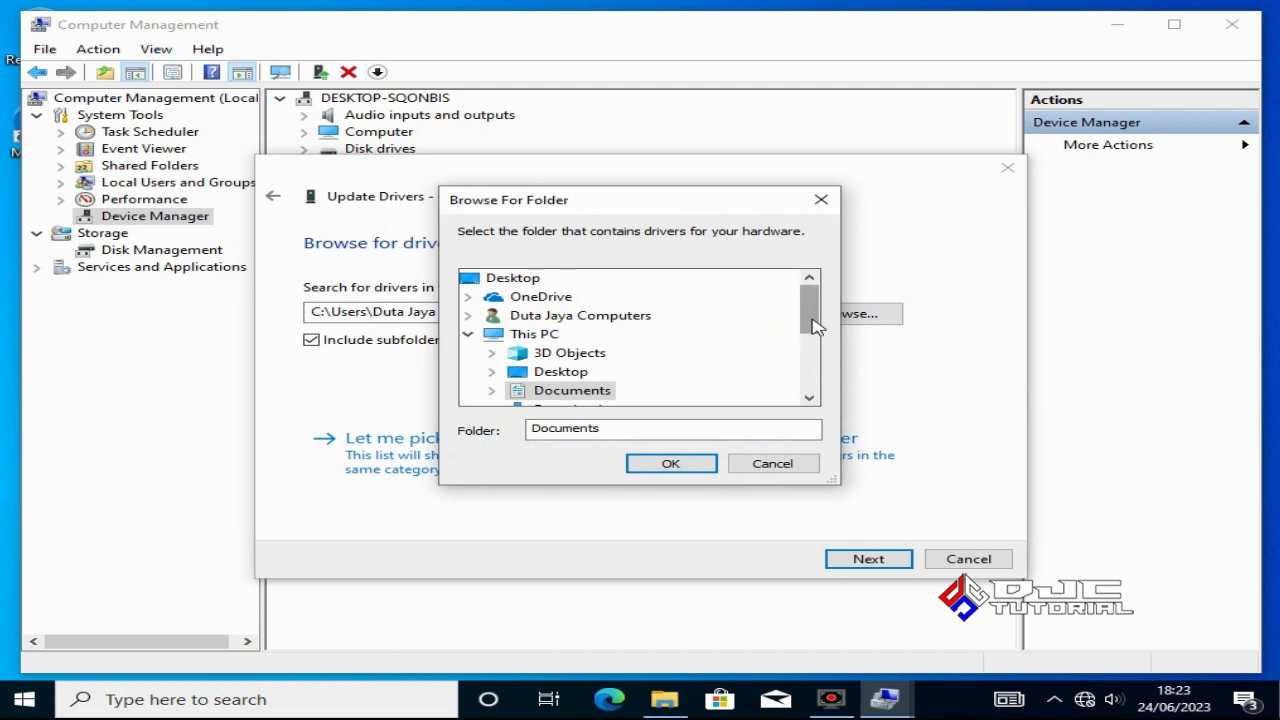
drag(813, 326, 798, 373)
click(491, 391)
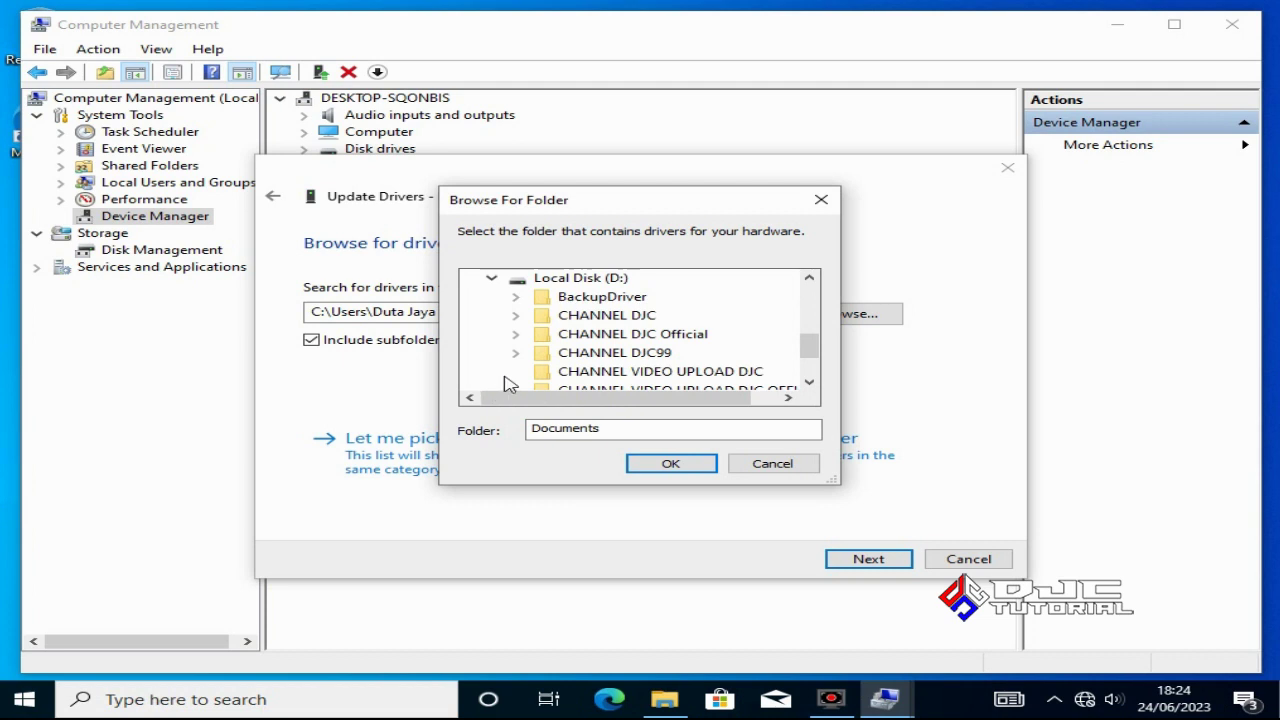
double_click(607, 298)
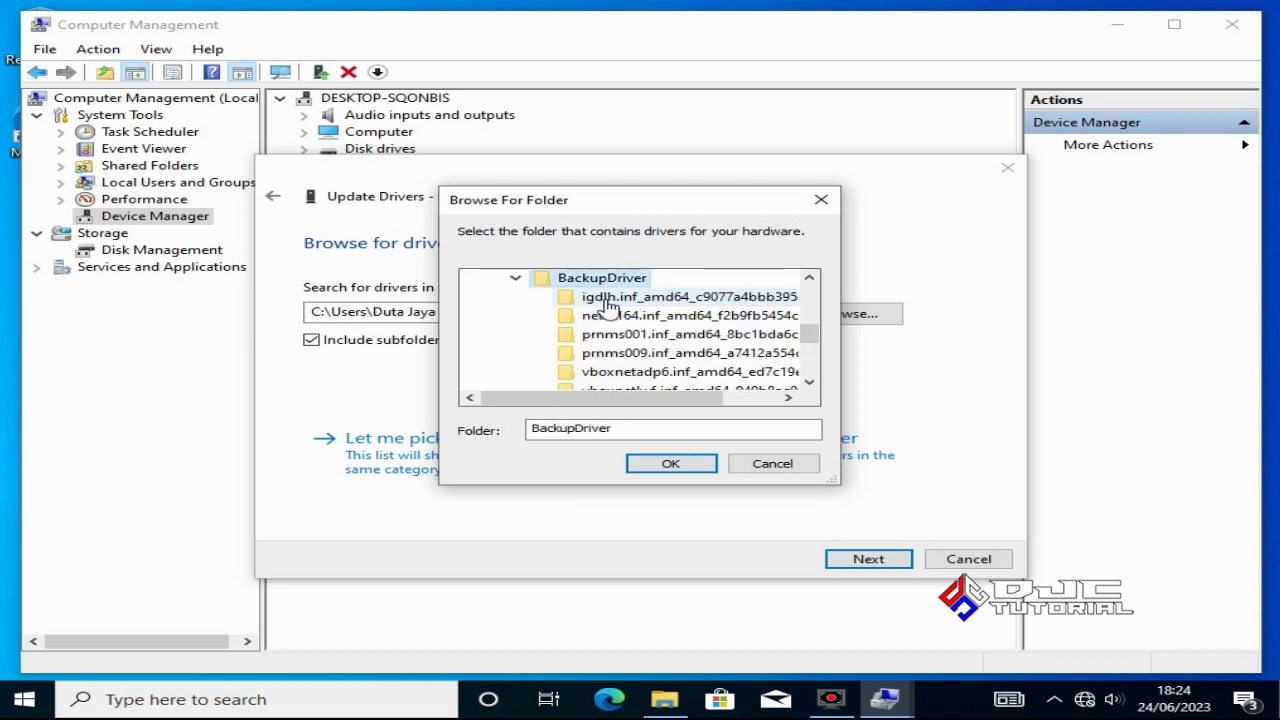
click(670, 464)
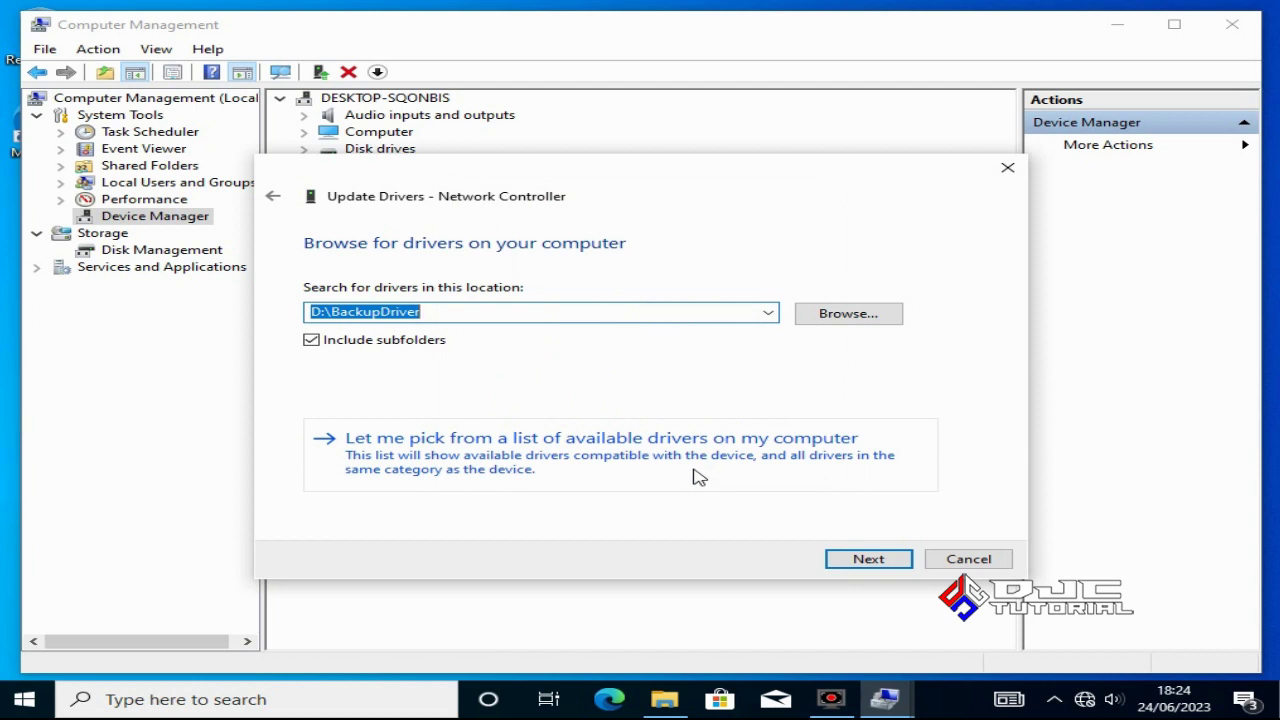
Install the Network Controller's driver from D:\BackupDriver and check the list of available Wi-Fi networks.
click(852, 560)
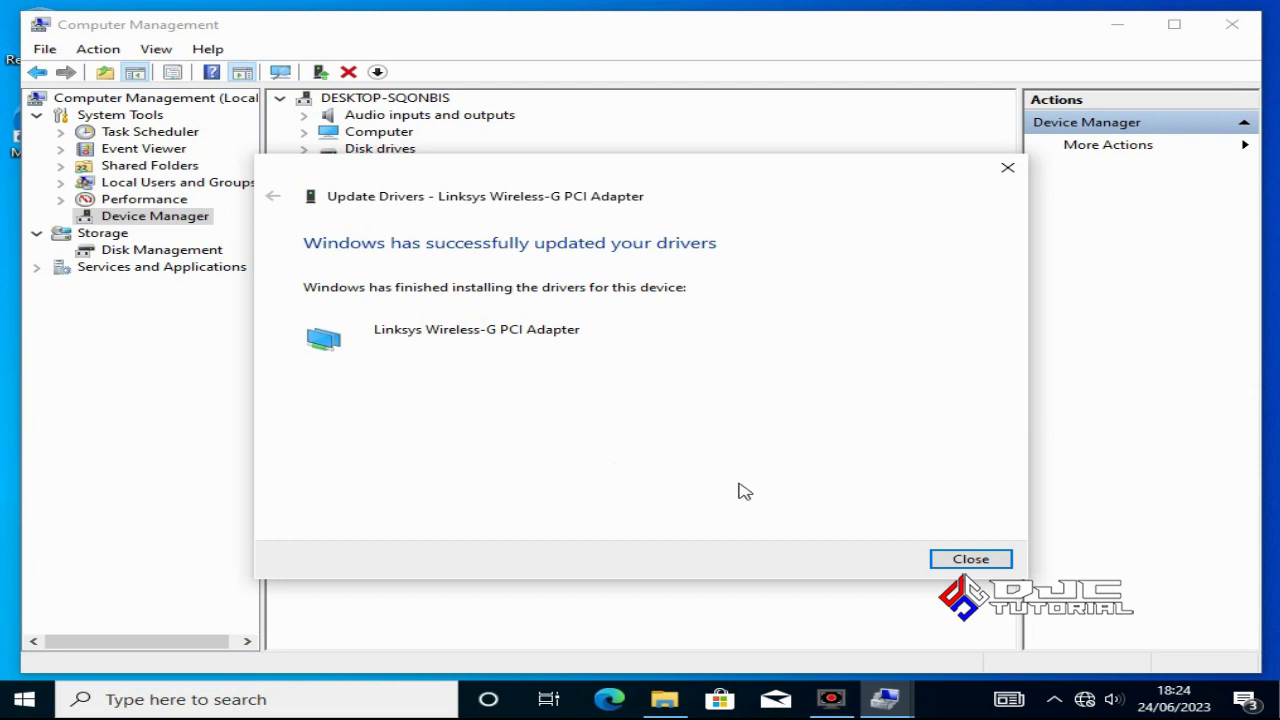
click(955, 556)
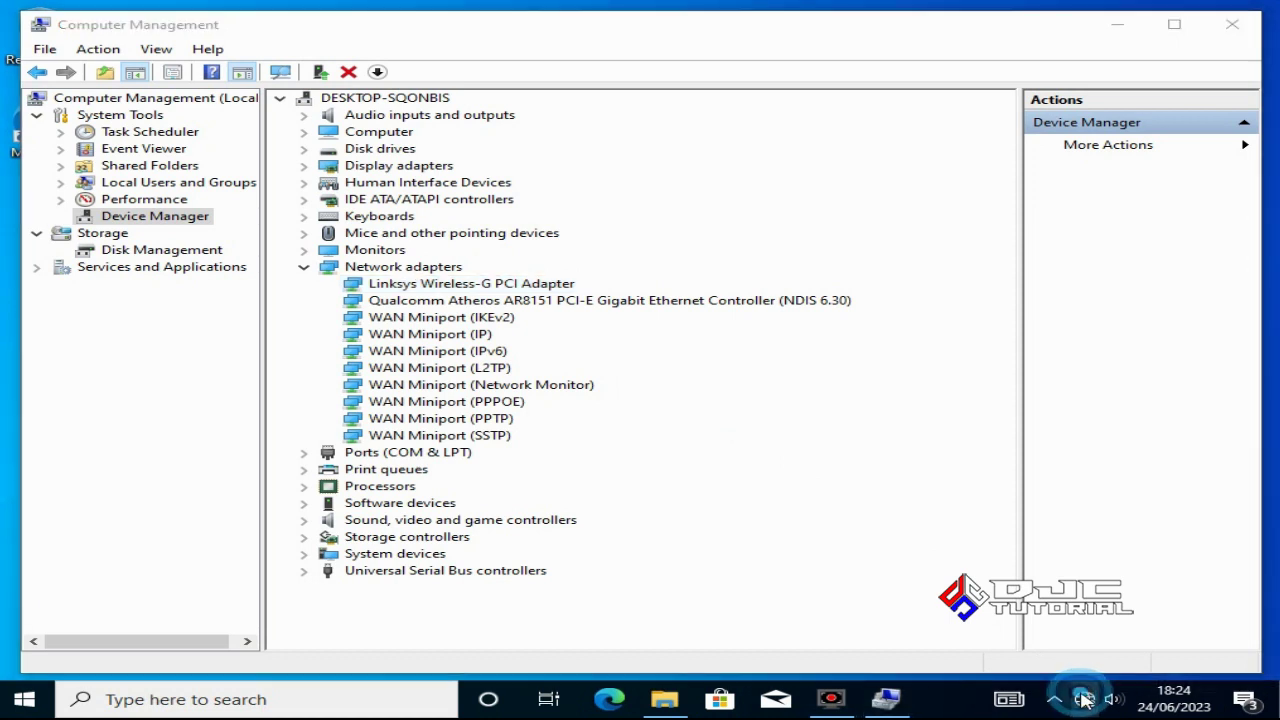
click(1084, 699)
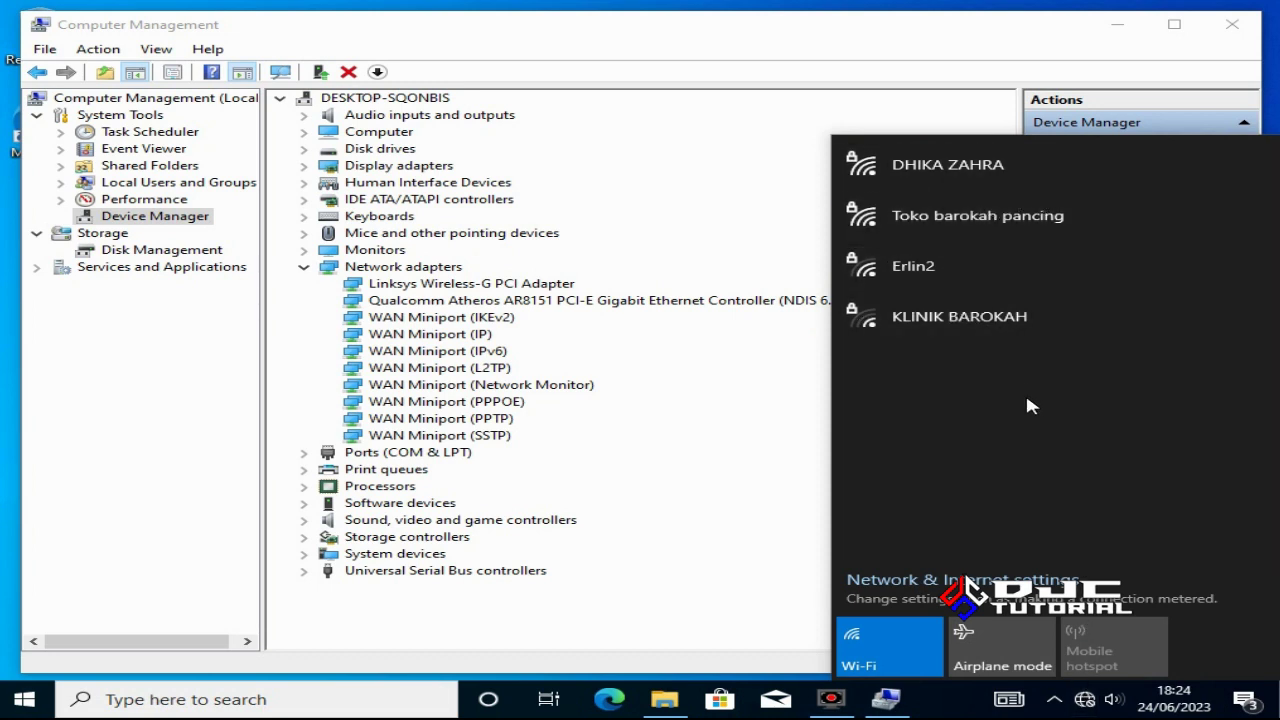
click(748, 422)
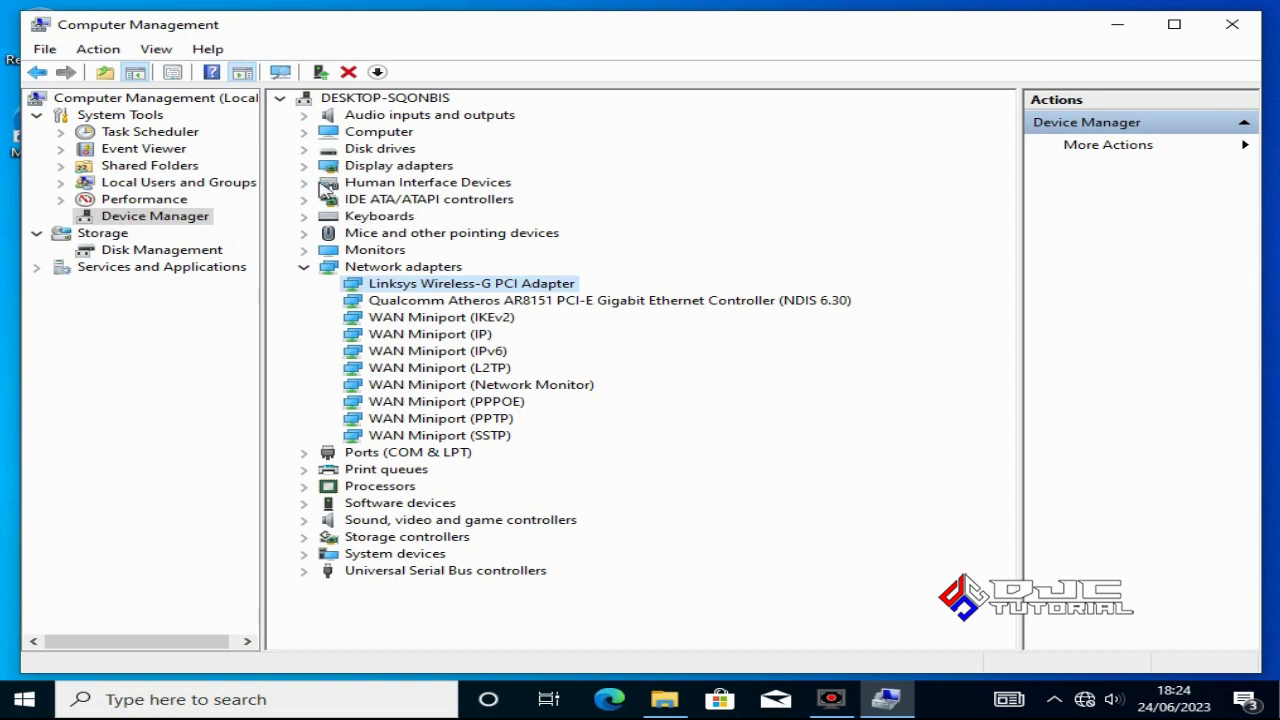
Update the Microsoft Basic Display Adapter's driver manually from D:\BackupDriver, including subfolders, and close Computer Management and File Explorer.
click(304, 166)
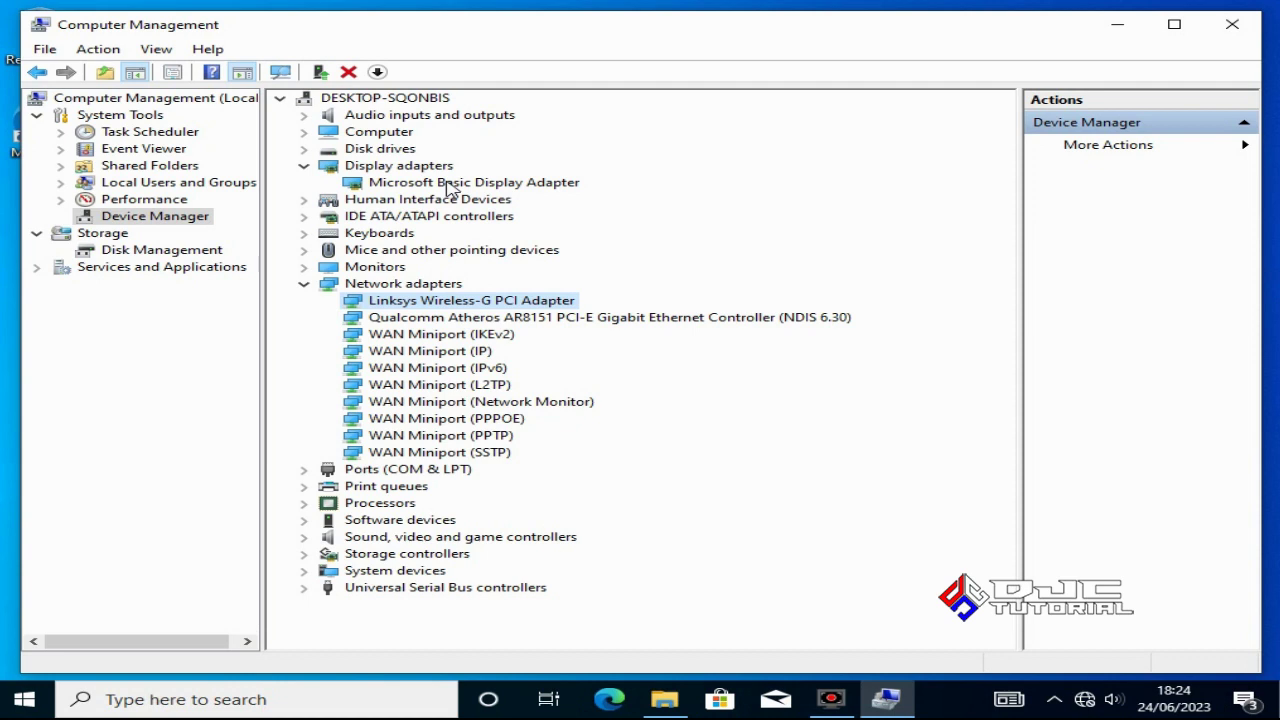
click(449, 185)
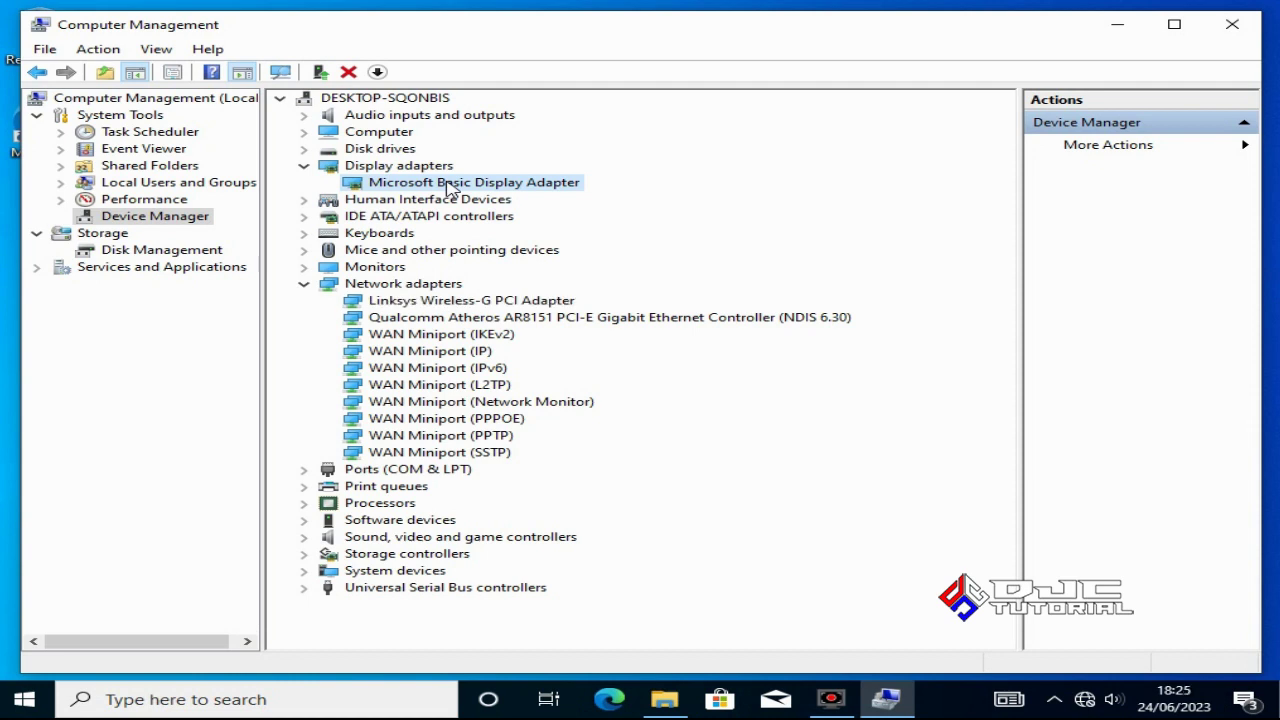
right_click(449, 188)
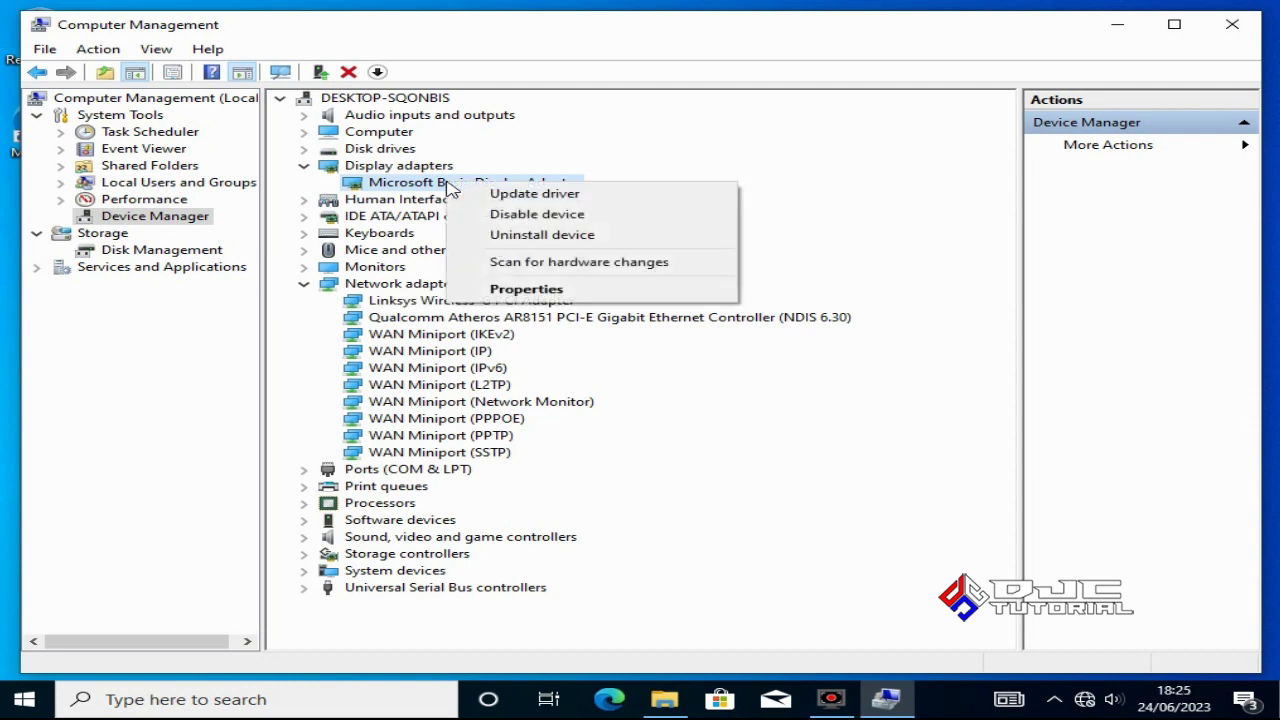
click(513, 194)
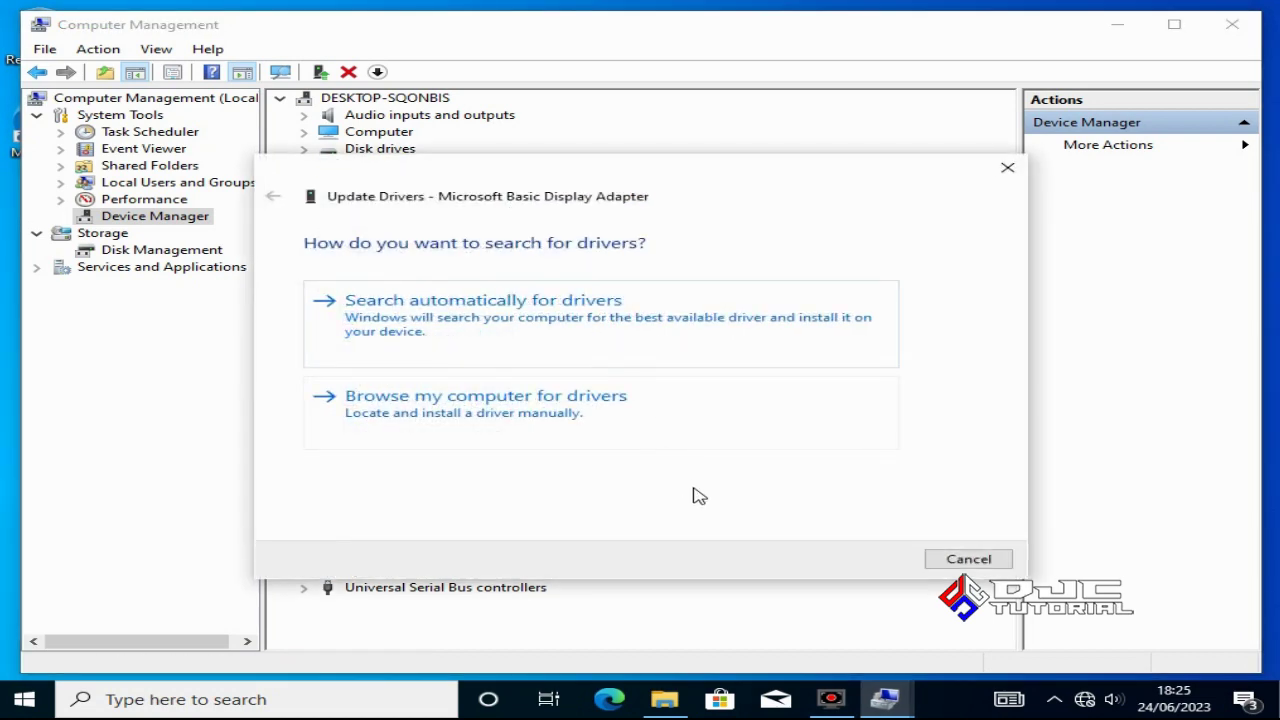
click(503, 420)
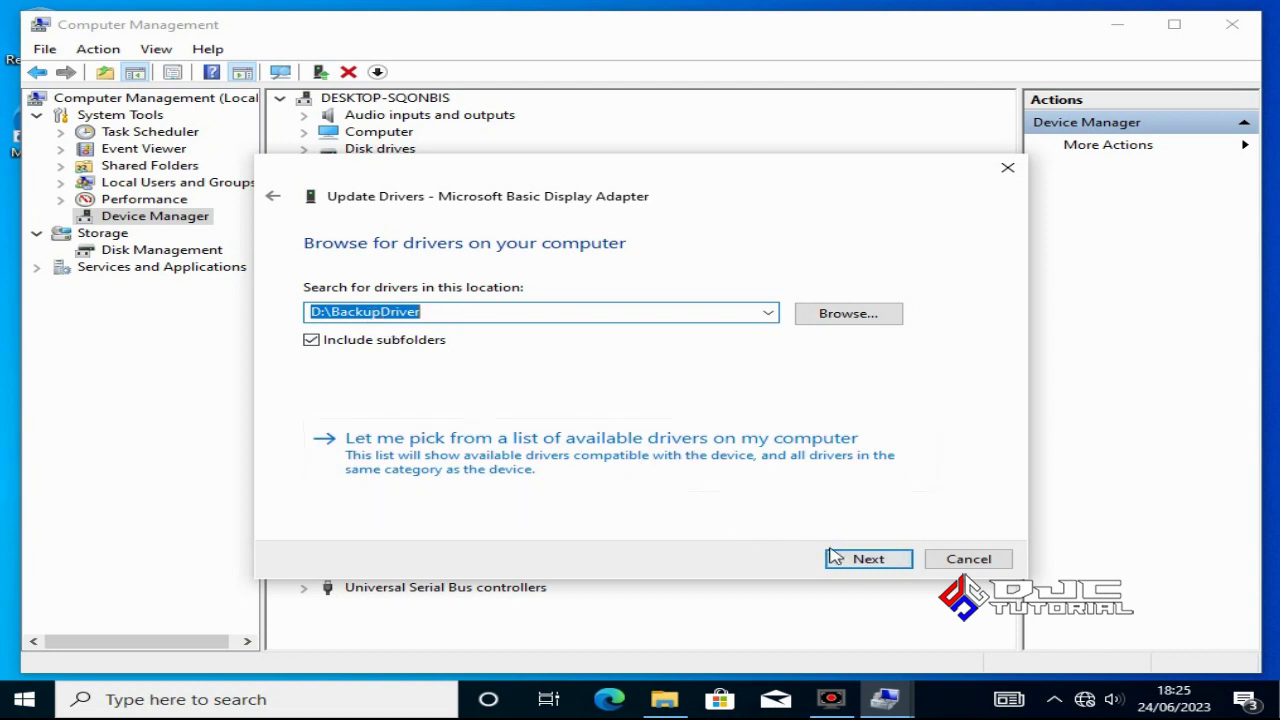
click(866, 560)
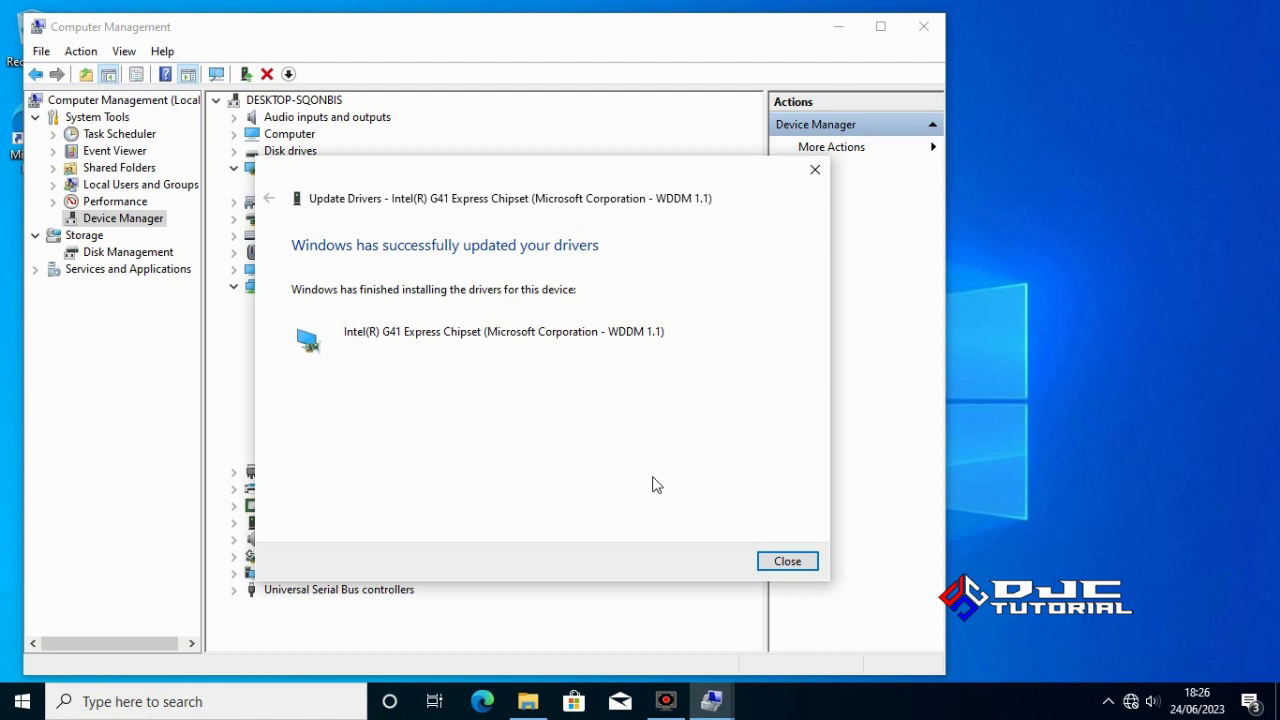
click(791, 563)
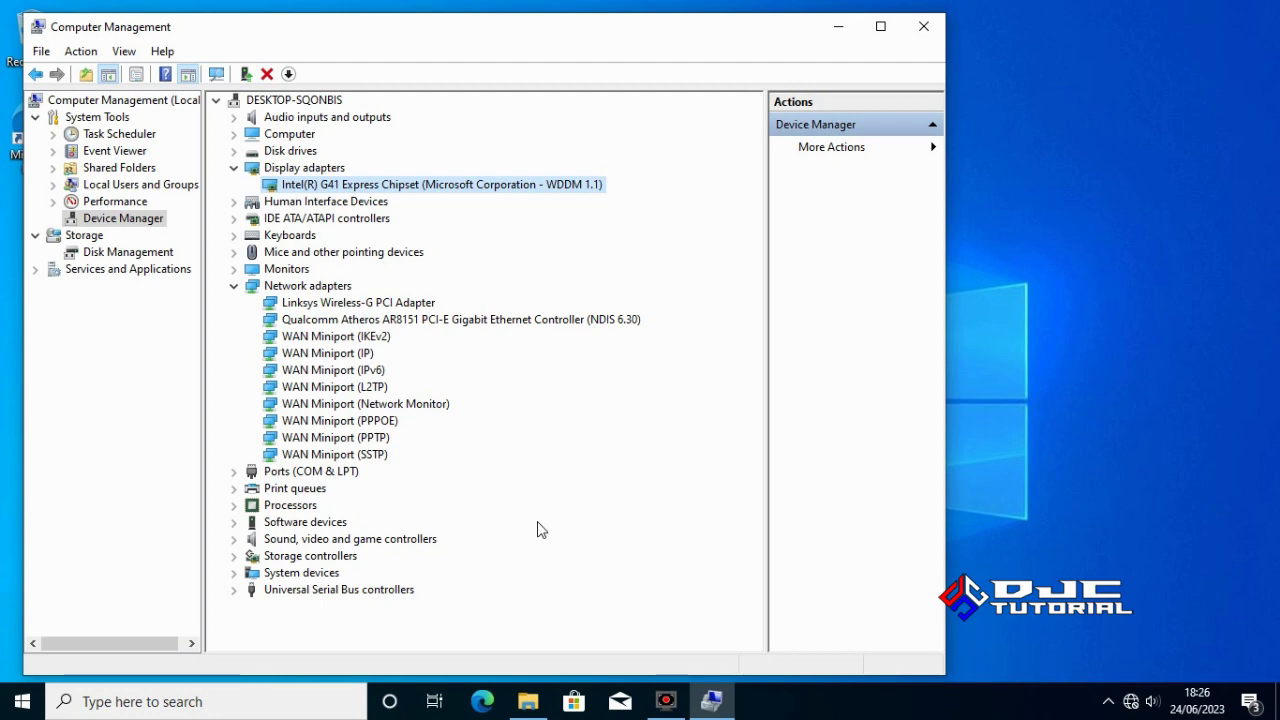
click(923, 26)
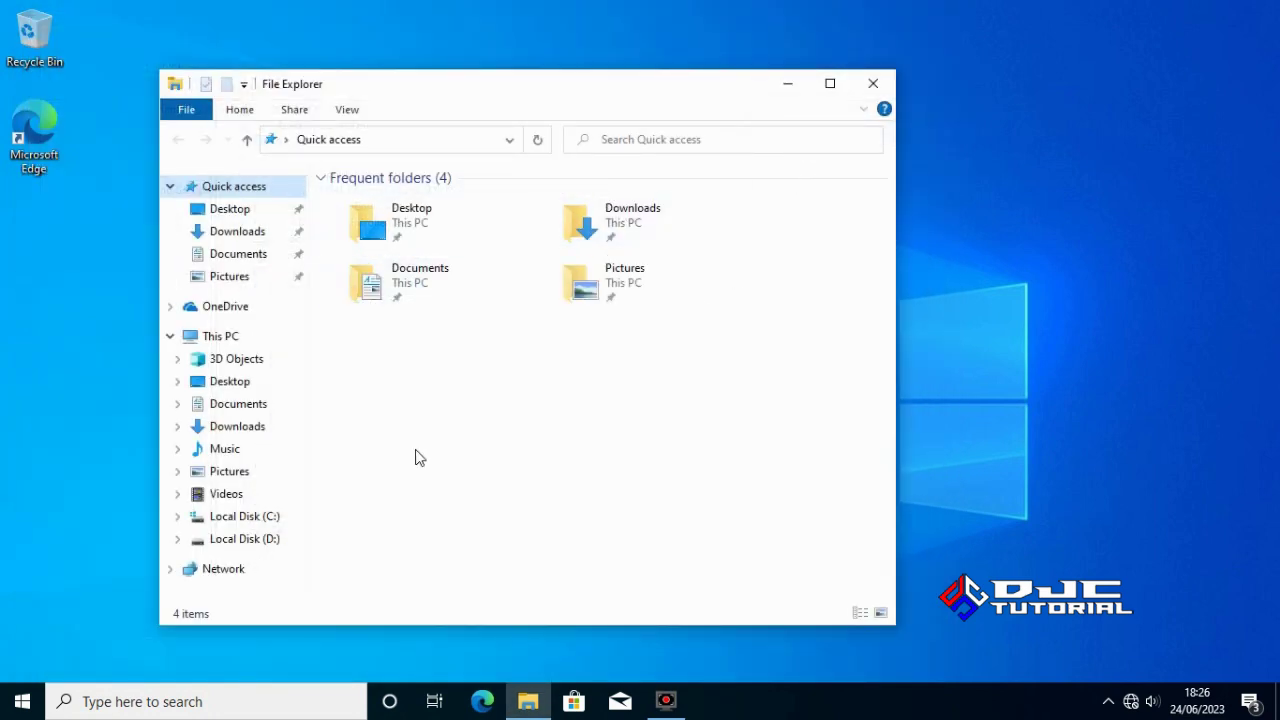
click(868, 94)
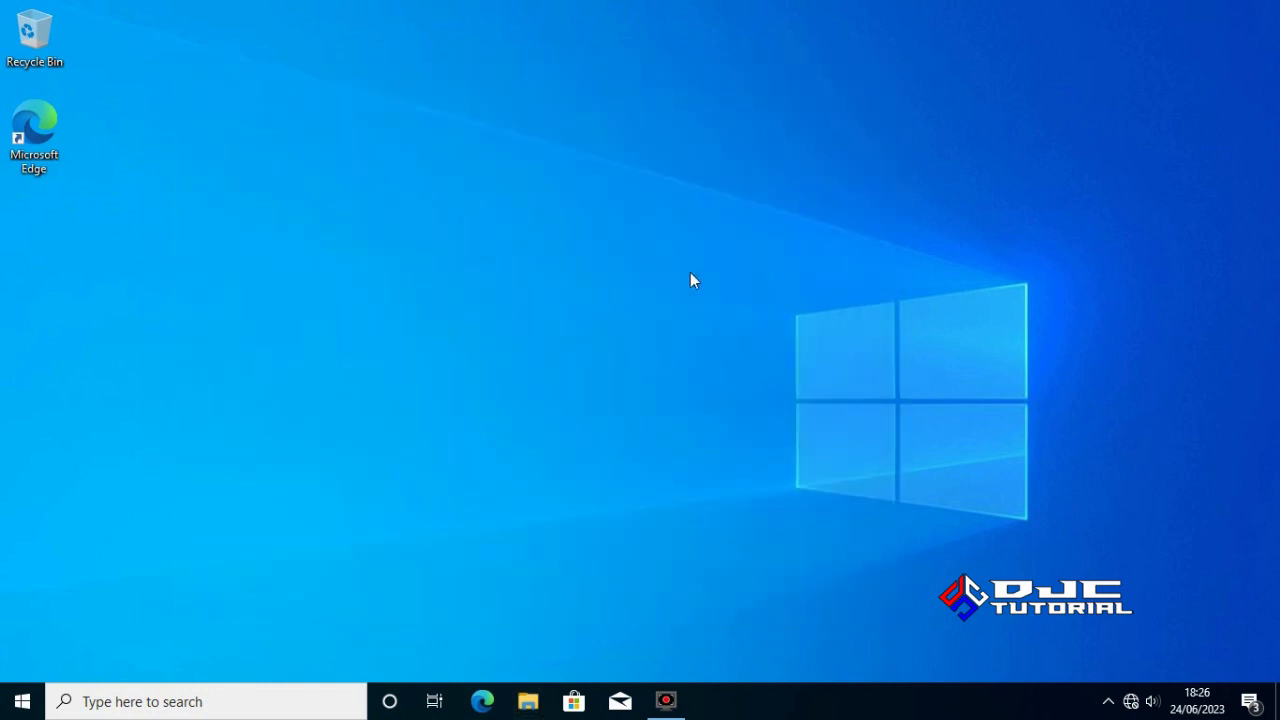